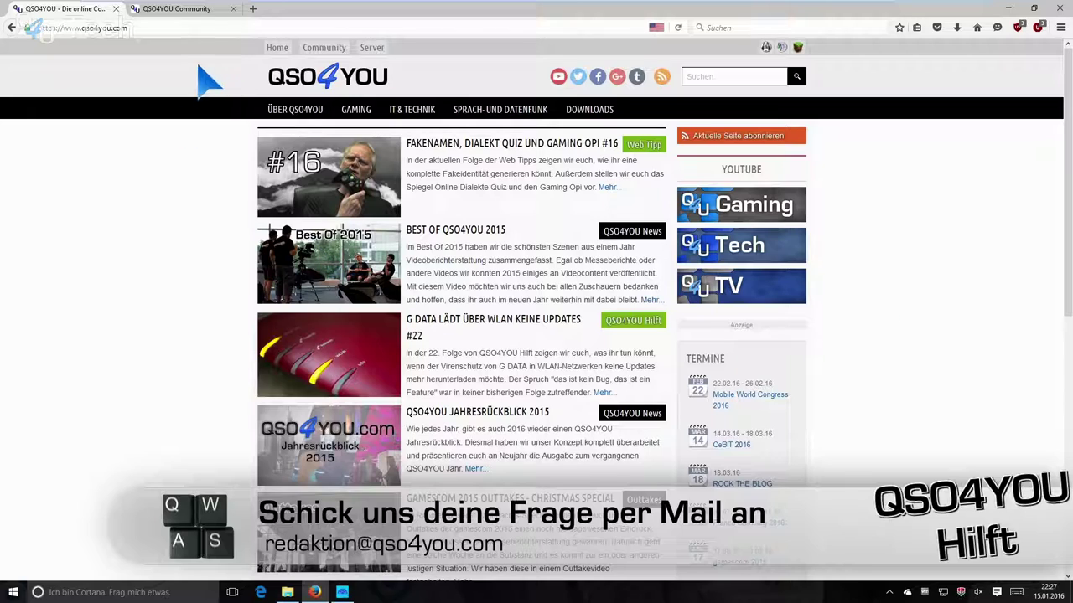
# Step: Look over the QSO4YOU community forum page, return to the homepage, and clear the browser and Freedome windows off the screen
pyautogui.click(183, 12)
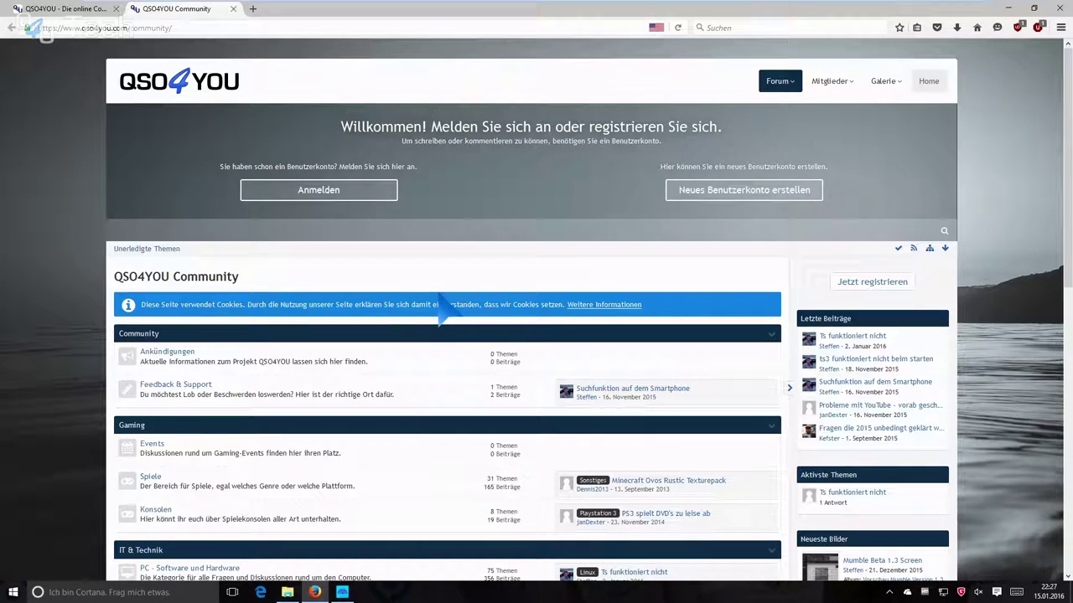
pyautogui.scroll(-3, 455, 407)
pyautogui.scroll(3, 460, 407)
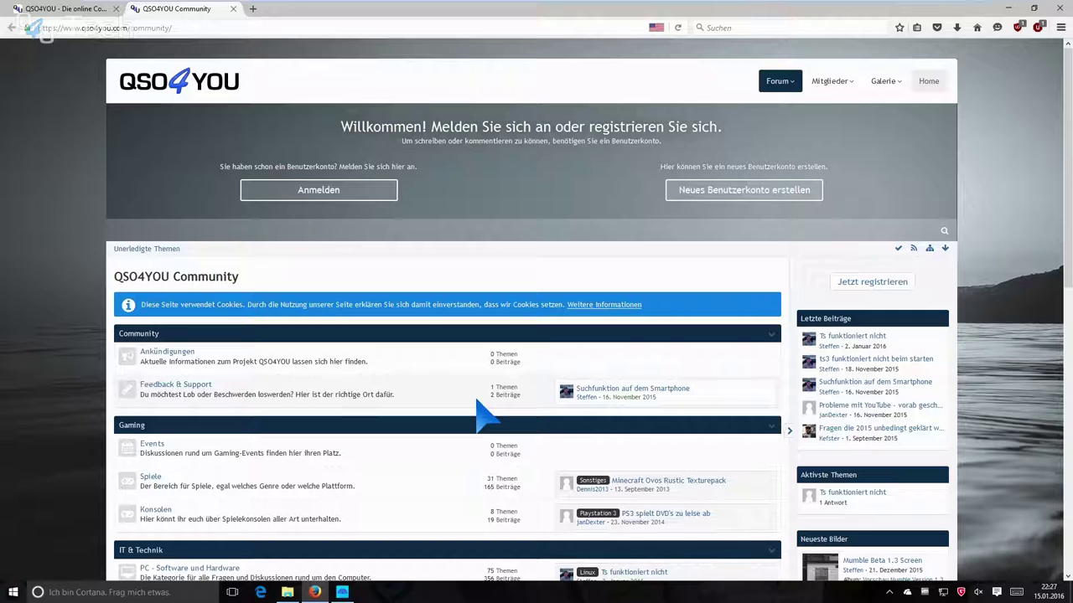
pyautogui.click(61, 12)
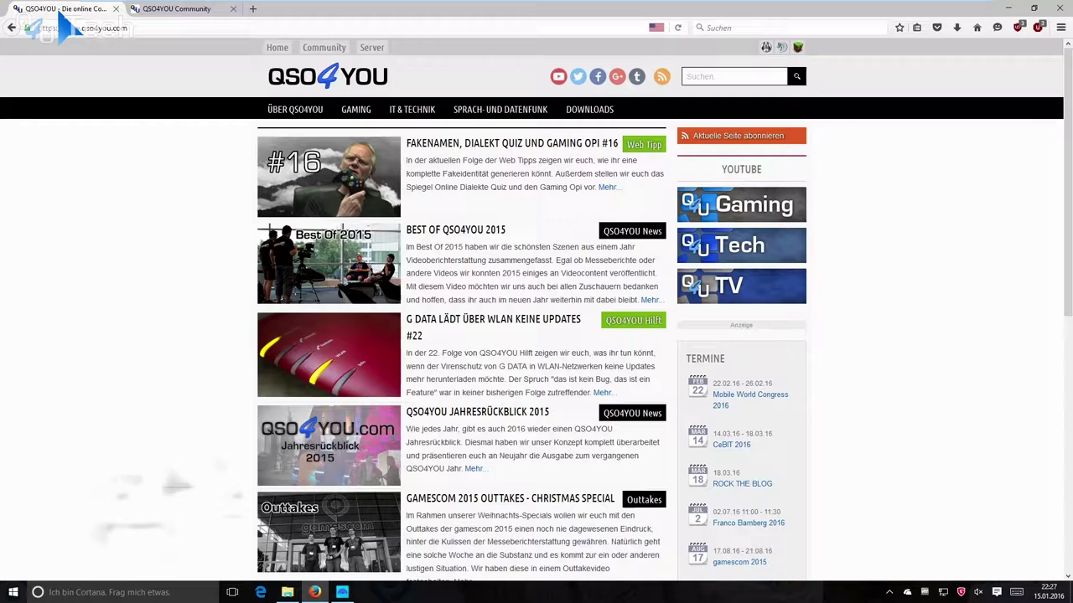
pyautogui.click(1010, 12)
pyautogui.click(769, 132)
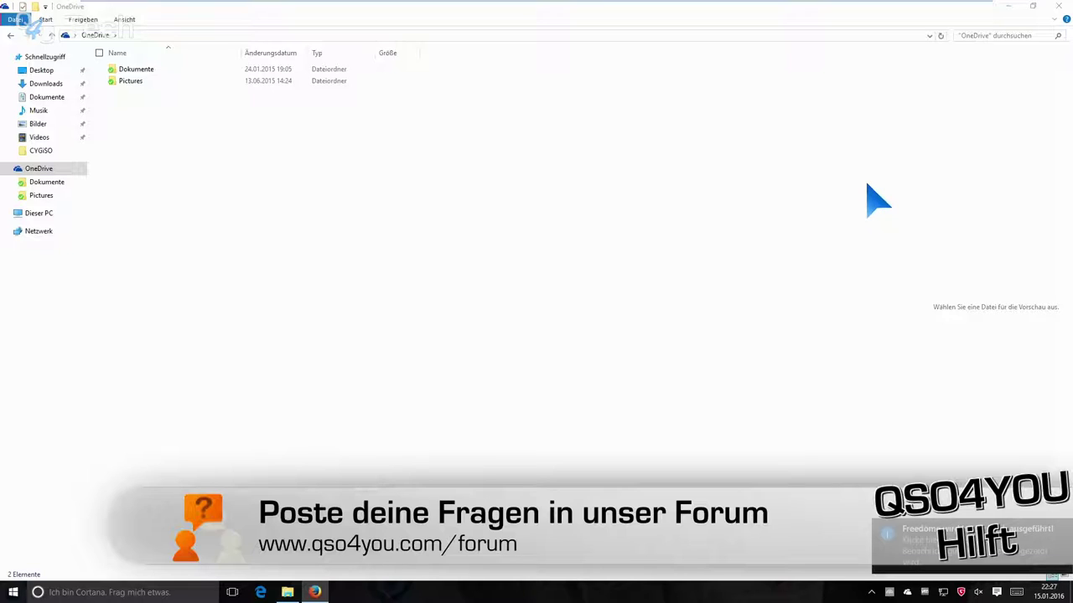
# Step: Open the OneDrive settings dialog from its notification area icon
pyautogui.rightClick(908, 592)
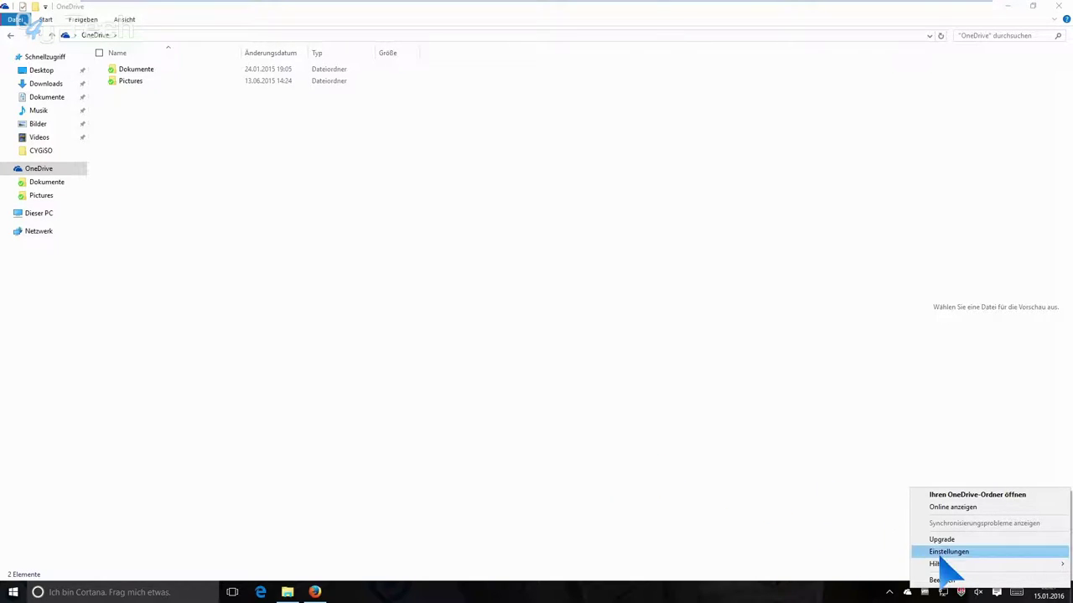
pyautogui.click(510, 419)
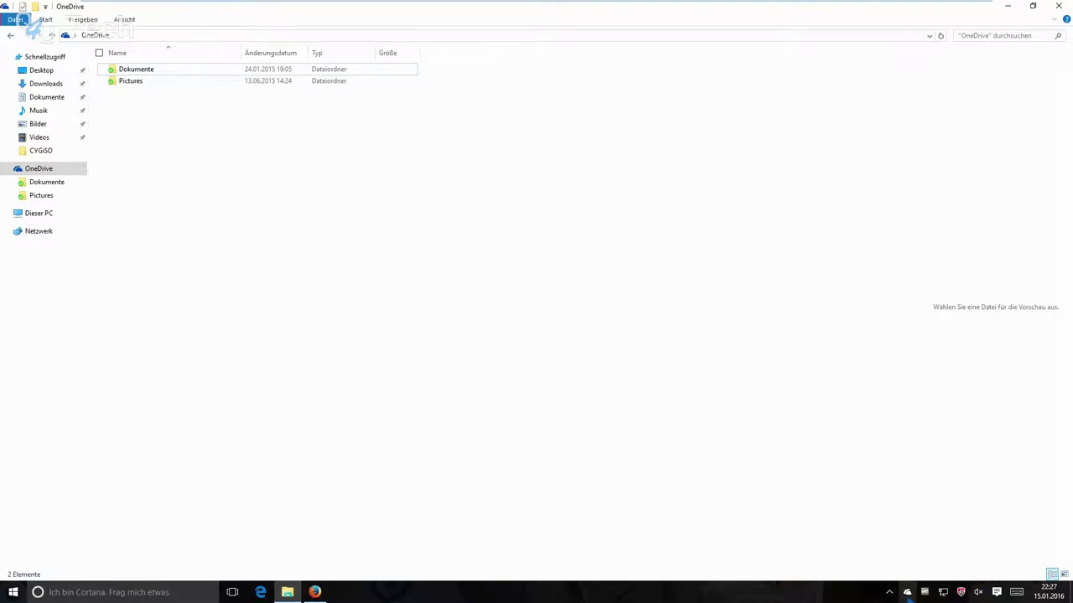
pyautogui.rightClick(907, 591)
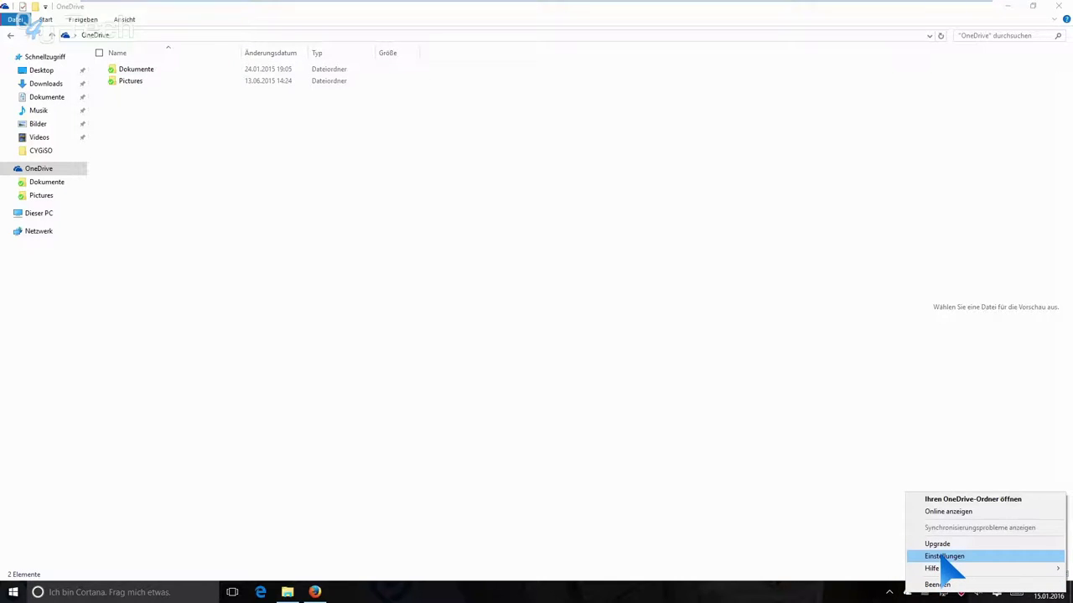
pyautogui.moveTo(955, 570)
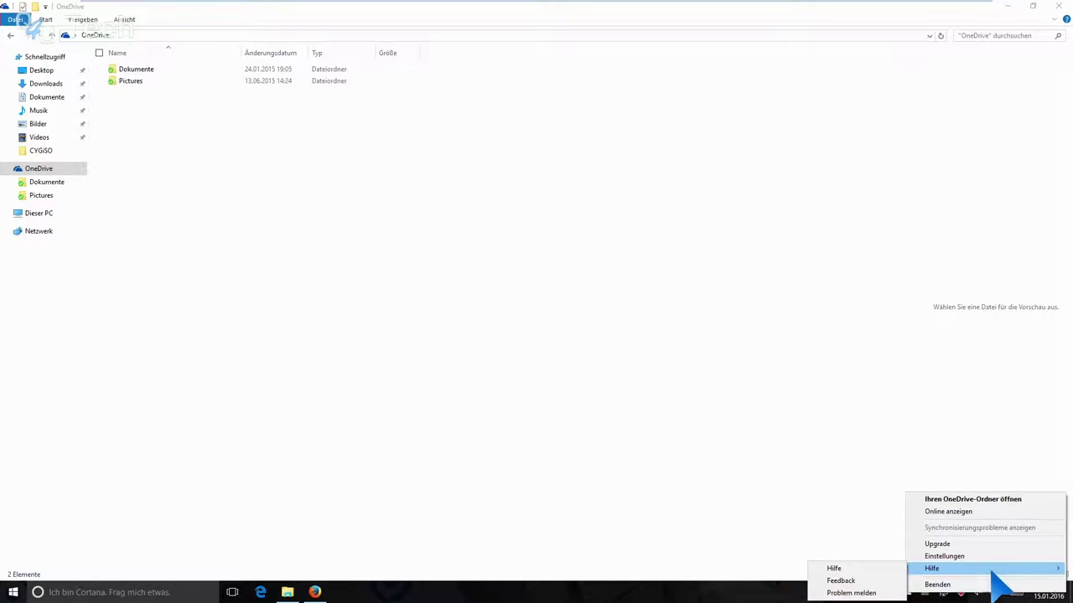
pyautogui.click(981, 556)
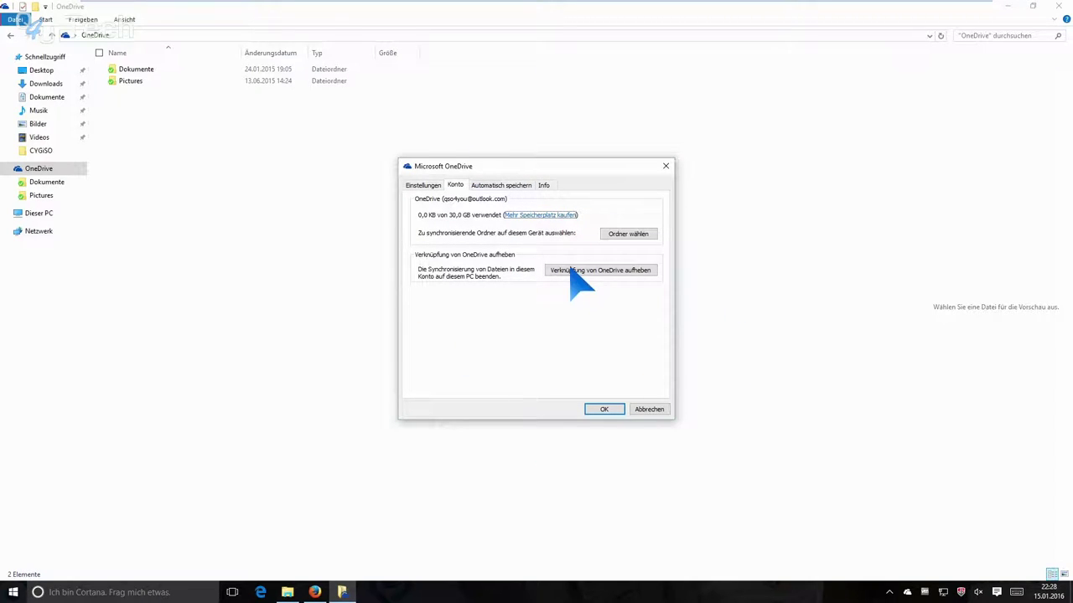
# Step: Examine OneDrive's general, auto-save and account settings, and close the dialog
pyautogui.click(419, 185)
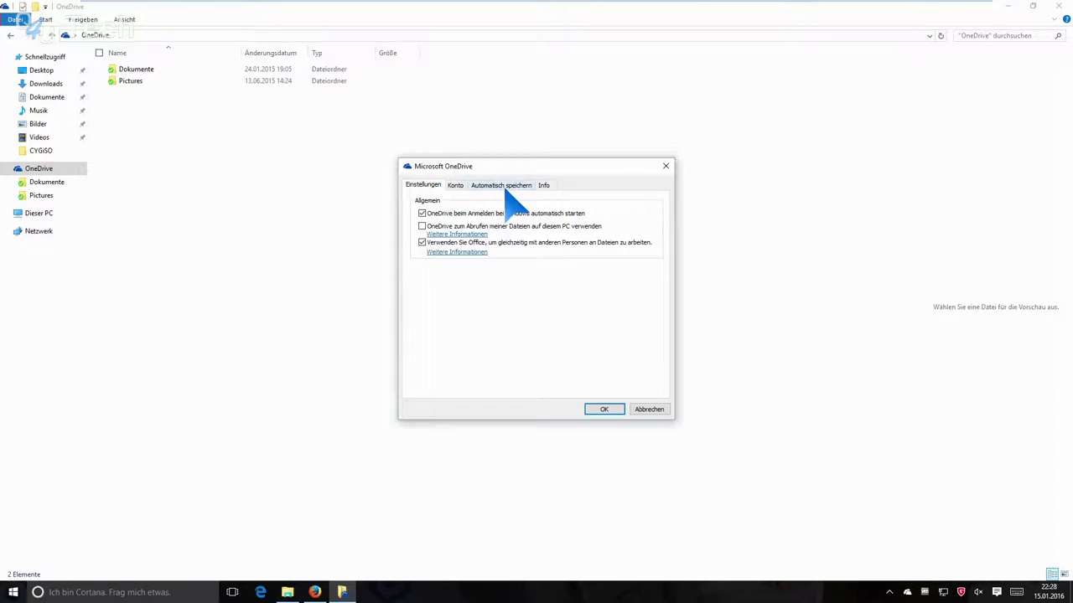
pyautogui.click(504, 186)
pyautogui.click(438, 186)
pyautogui.click(456, 186)
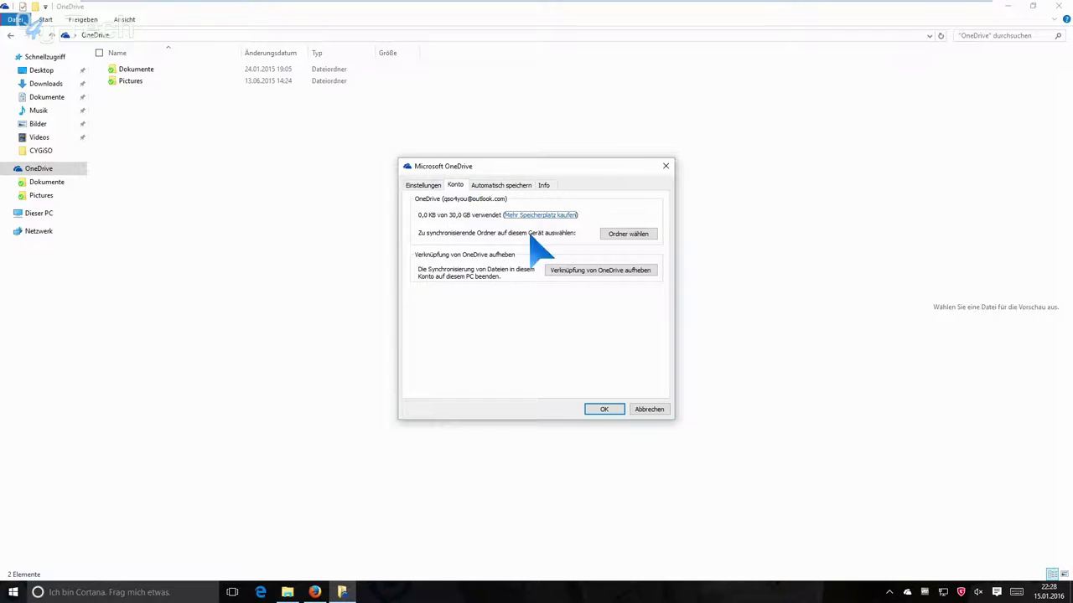
pyautogui.click(665, 167)
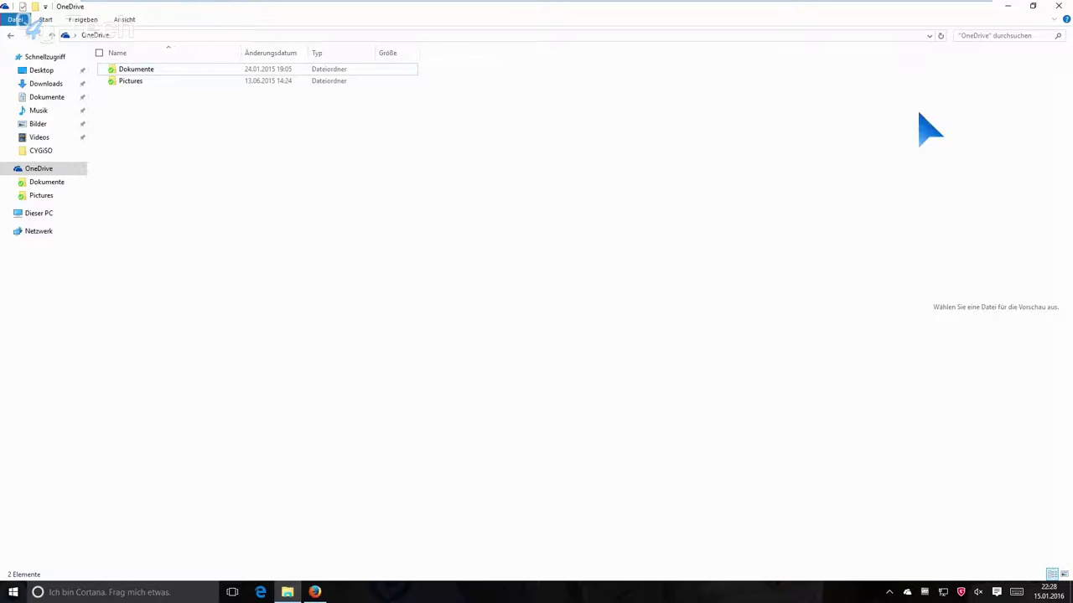
# Step: Minimize the OneDrive folder window, open the display settings from the desktop to view the scaling options, and minimize them
pyautogui.click(1008, 8)
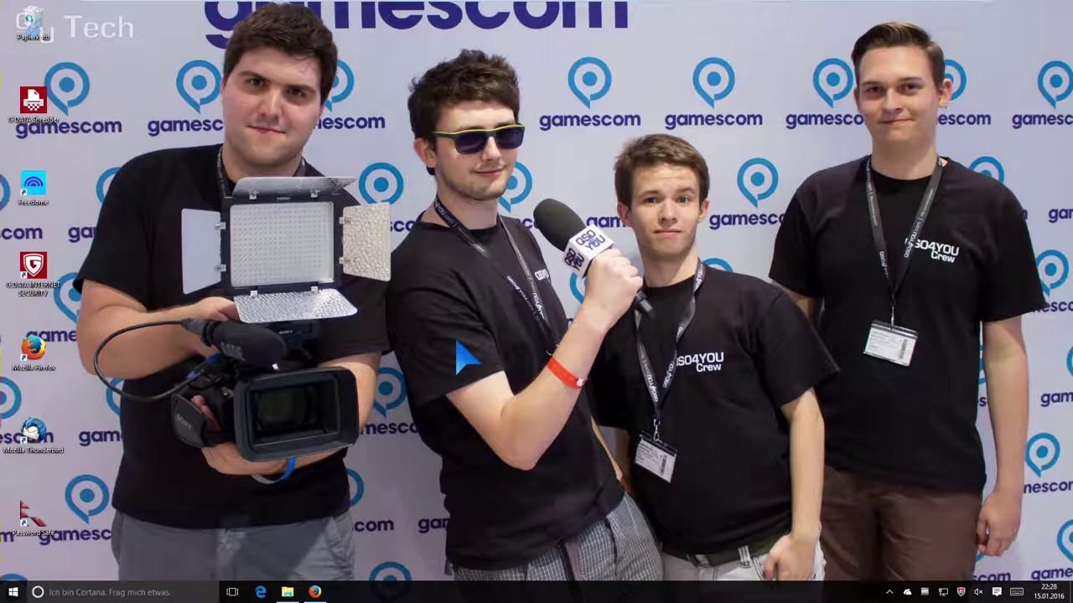
pyautogui.rightClick(387, 249)
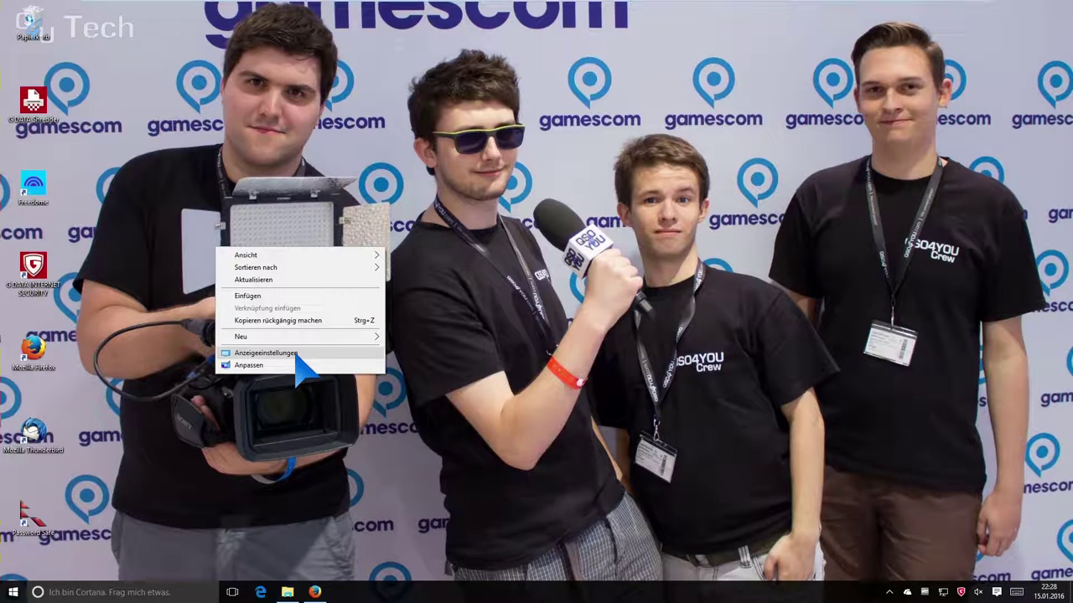
pyautogui.click(269, 353)
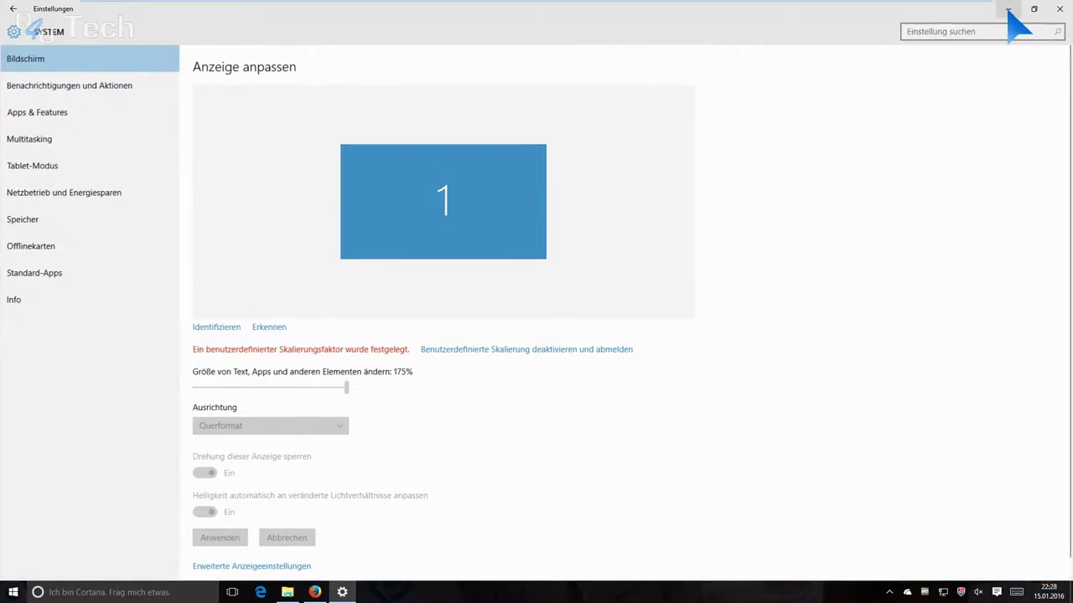
pyautogui.click(1009, 10)
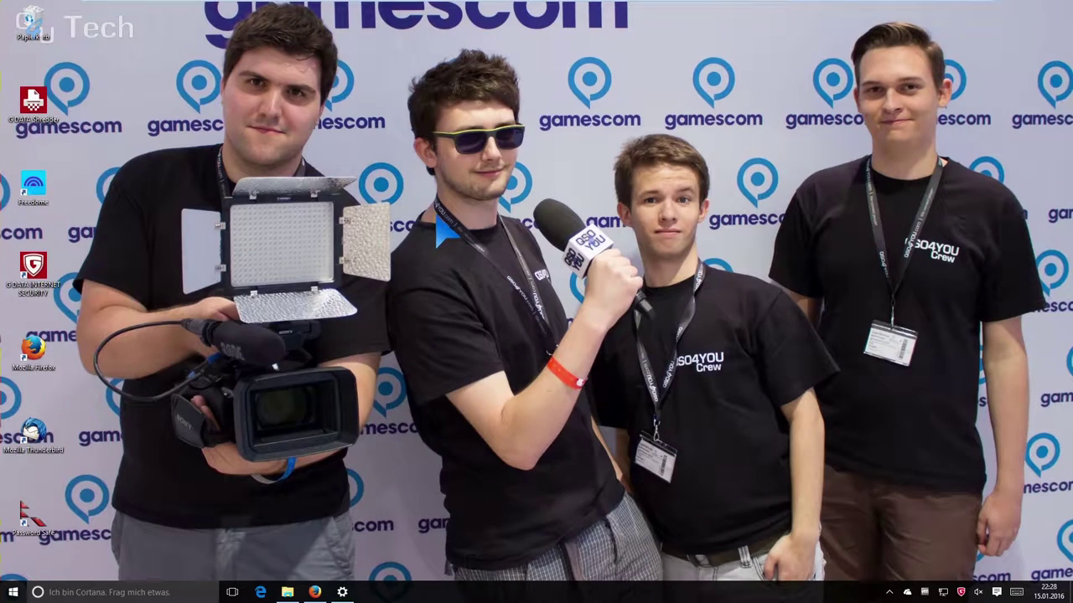
# Step: Bring the display settings back up, disable the custom scaling and sign out of Windows
pyautogui.rightClick(436, 216)
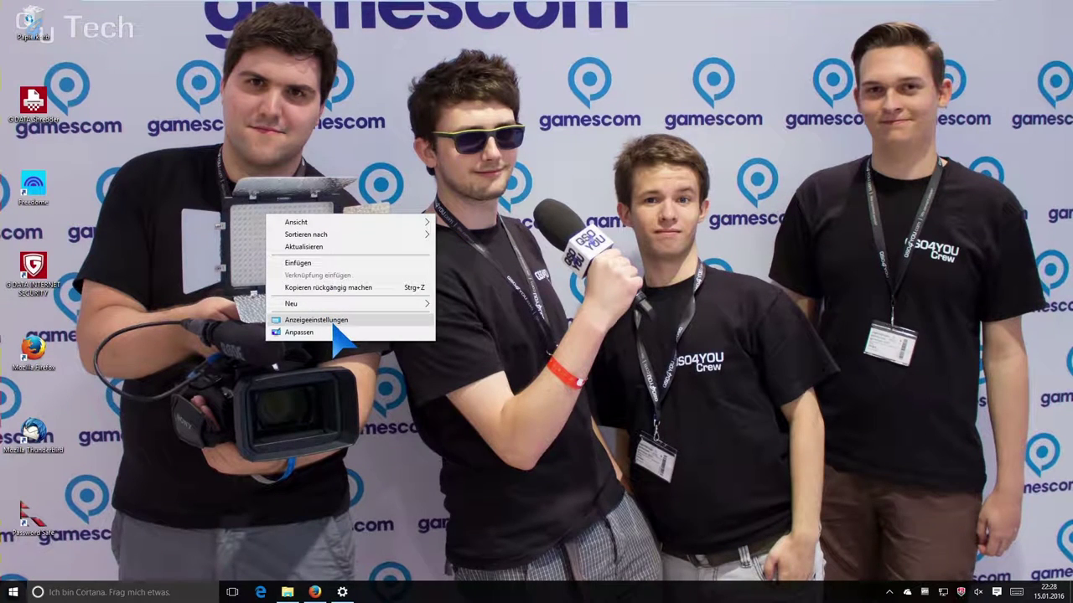
pyautogui.click(342, 592)
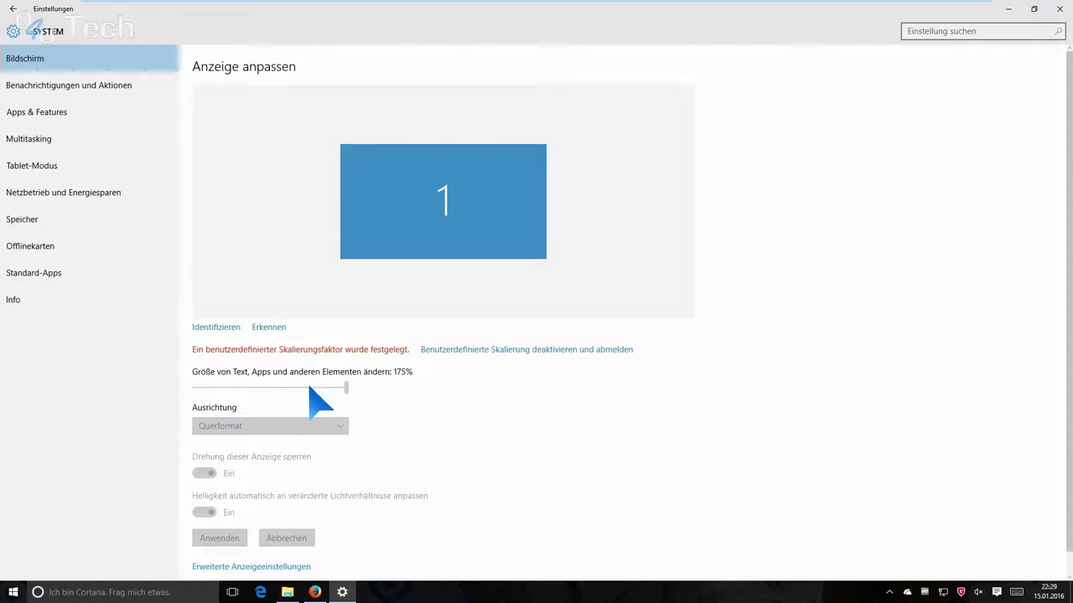
pyautogui.click(540, 356)
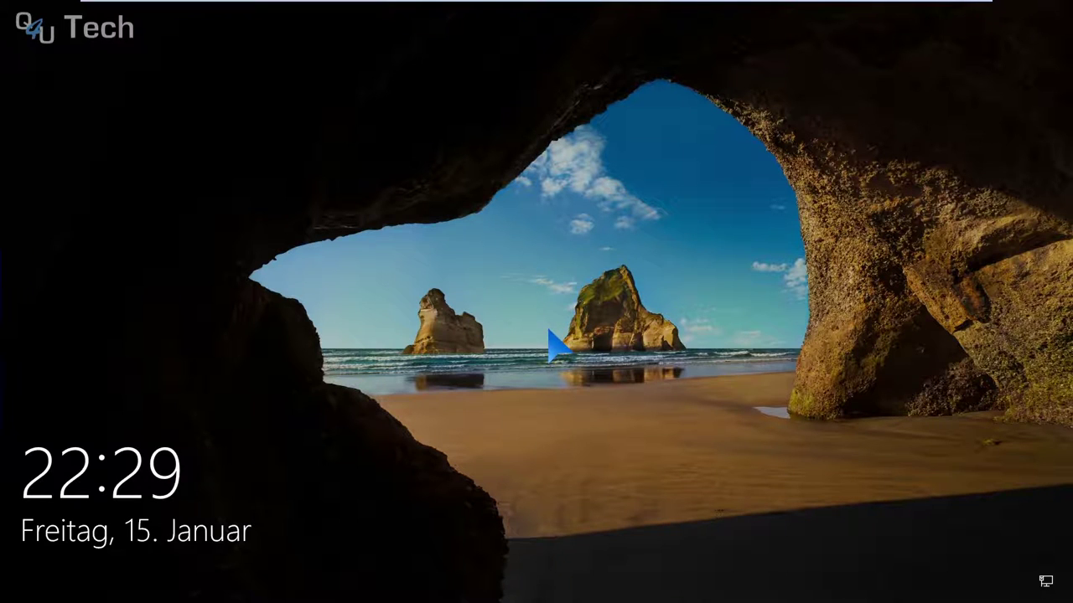
# Step: Sign back in to Windows with the account password
pyautogui.click(549, 331)
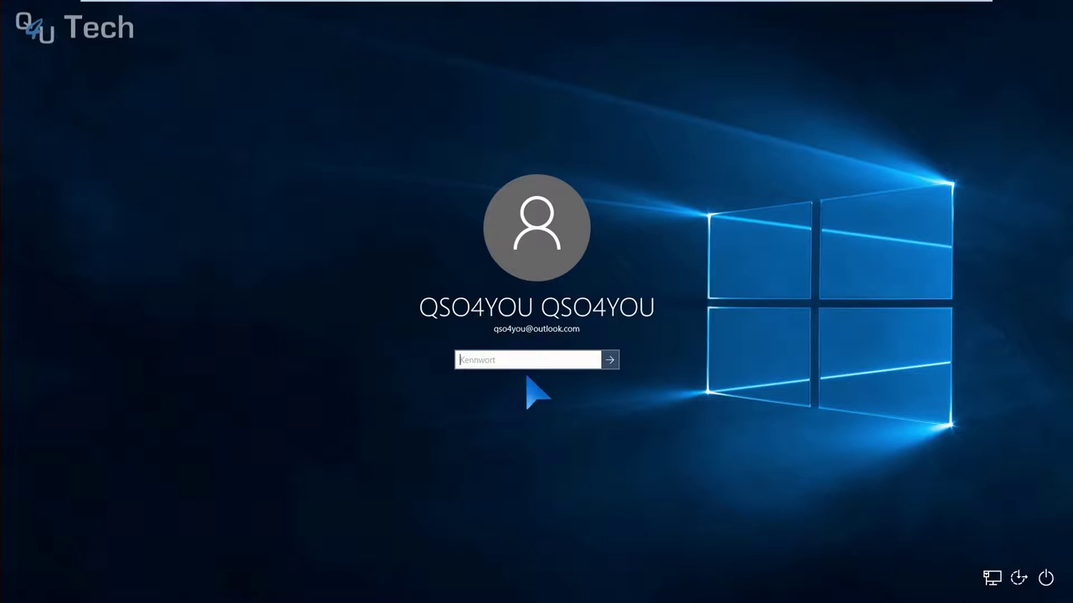
pyautogui.write('••')
pyautogui.press('Return')
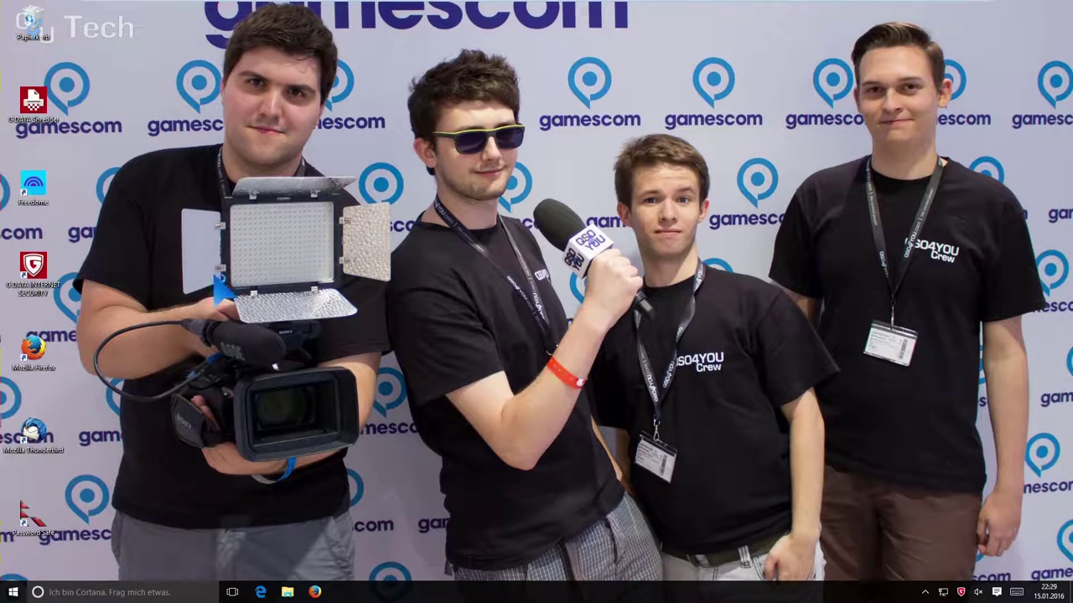
# Step: Set the size of text, apps and other items to 125% in the display settings, postponing the sign-out
pyautogui.rightClick(556, 296)
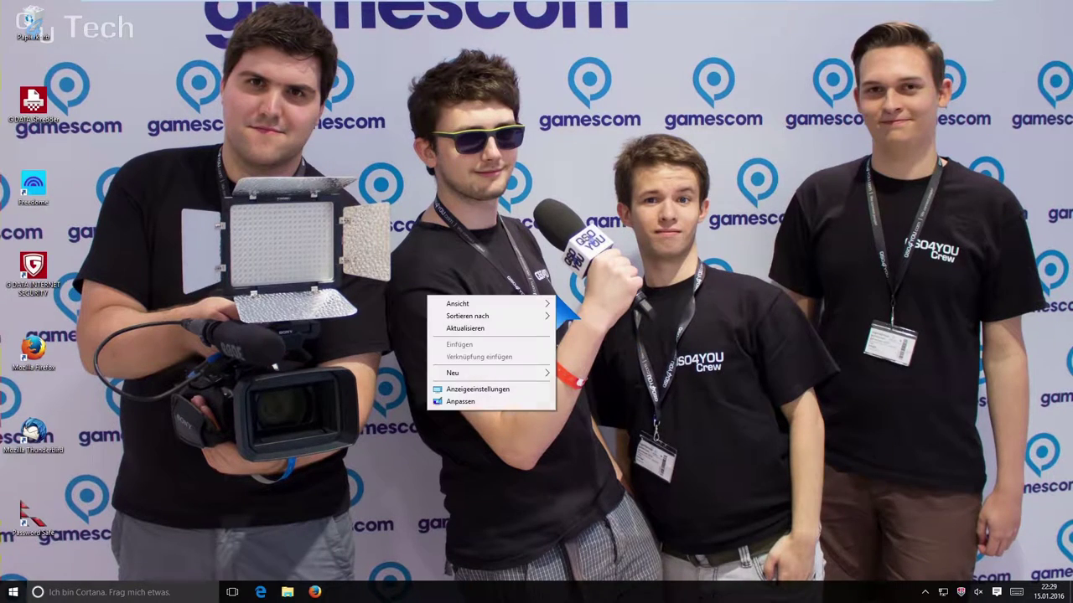
pyautogui.click(478, 389)
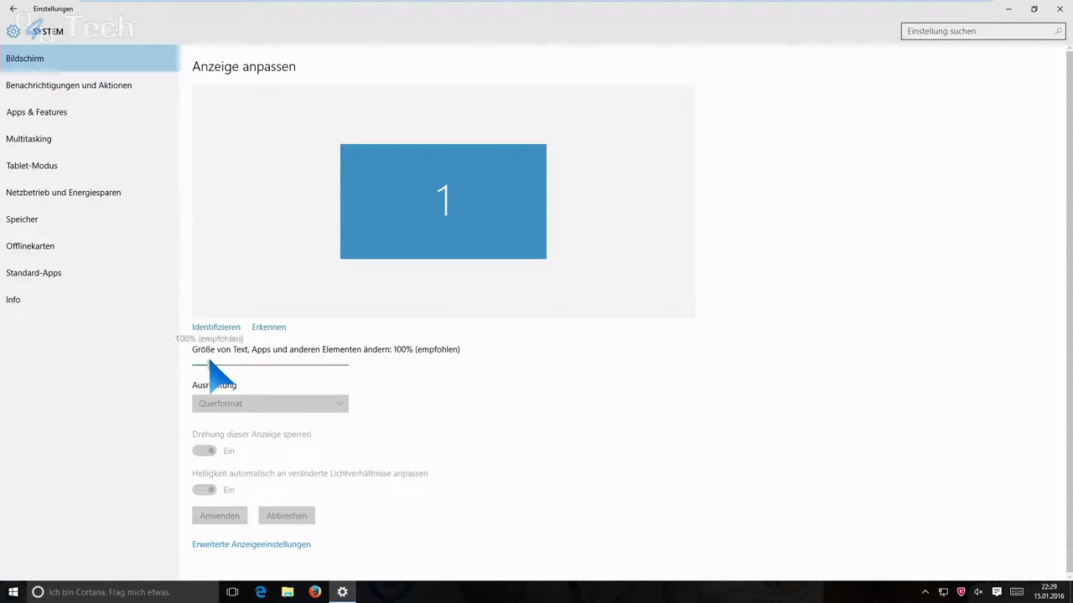
pyautogui.moveTo(200, 366); pyautogui.dragTo(272, 327)
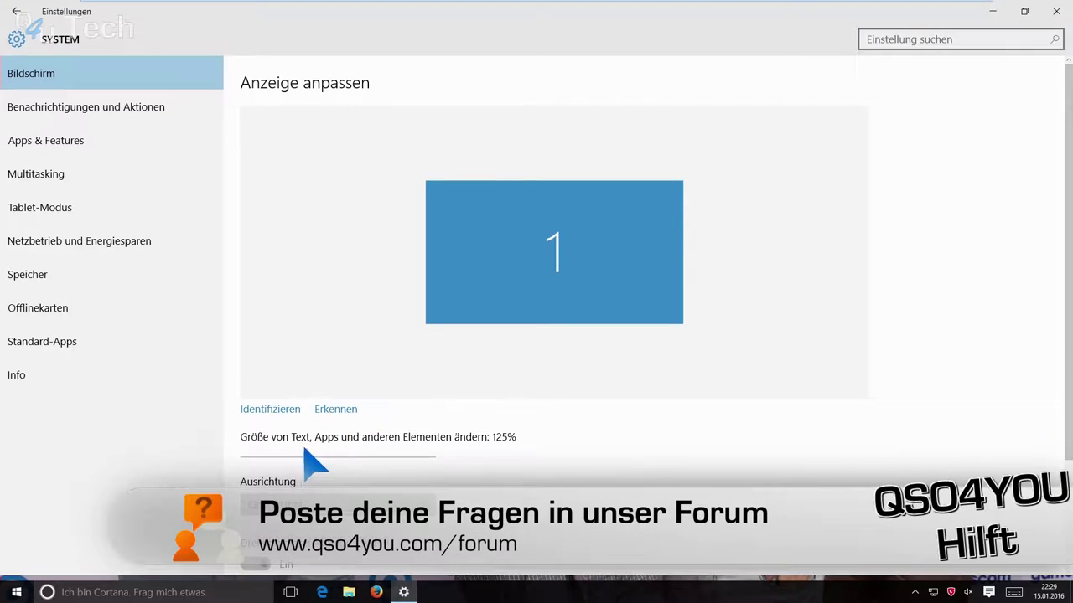
pyautogui.scroll(-3, 444, 425)
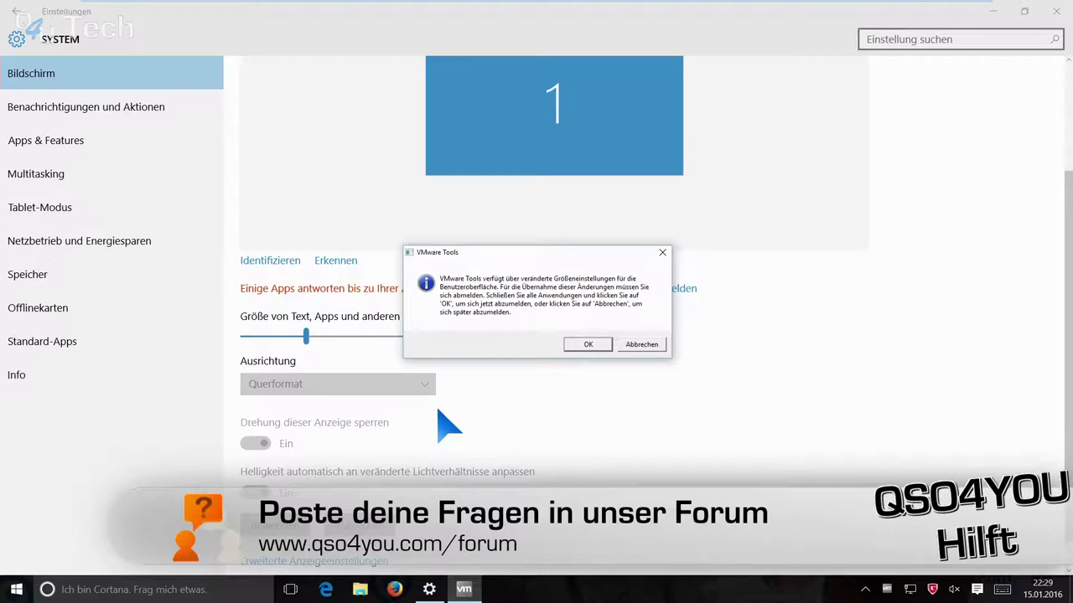
pyautogui.click(640, 344)
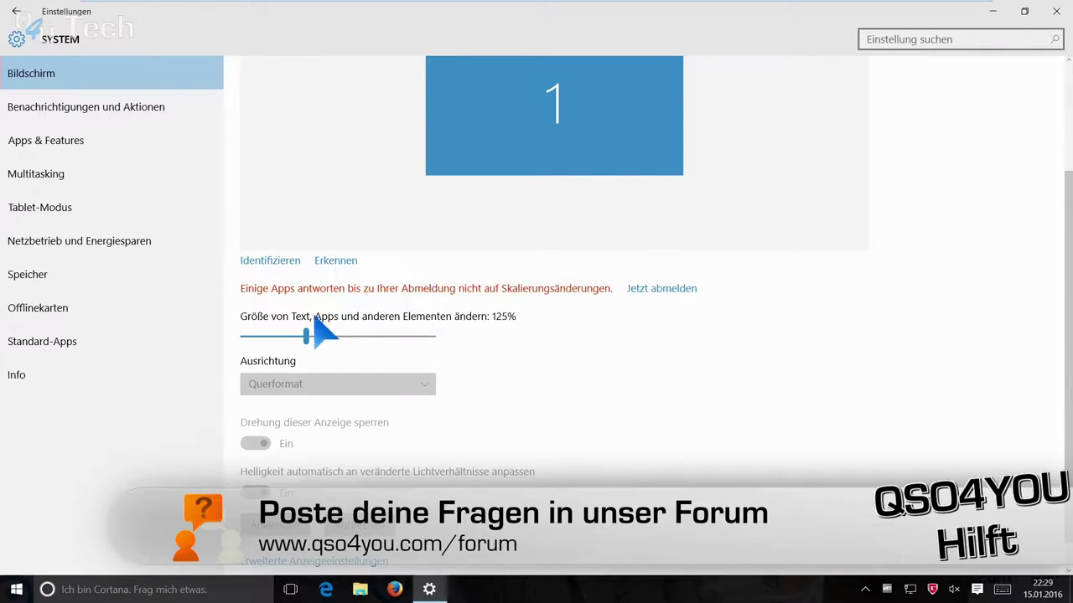
# Step: Set the size of text and apps back to 100% and close the display settings
pyautogui.moveTo(306, 335); pyautogui.dragTo(545, 335)
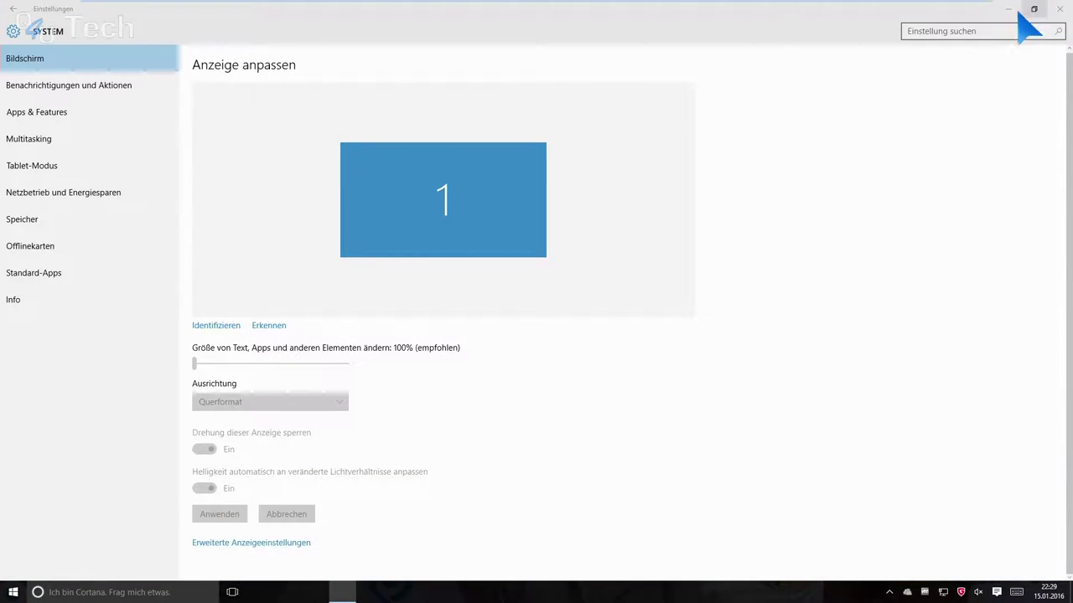
pyautogui.click(1059, 10)
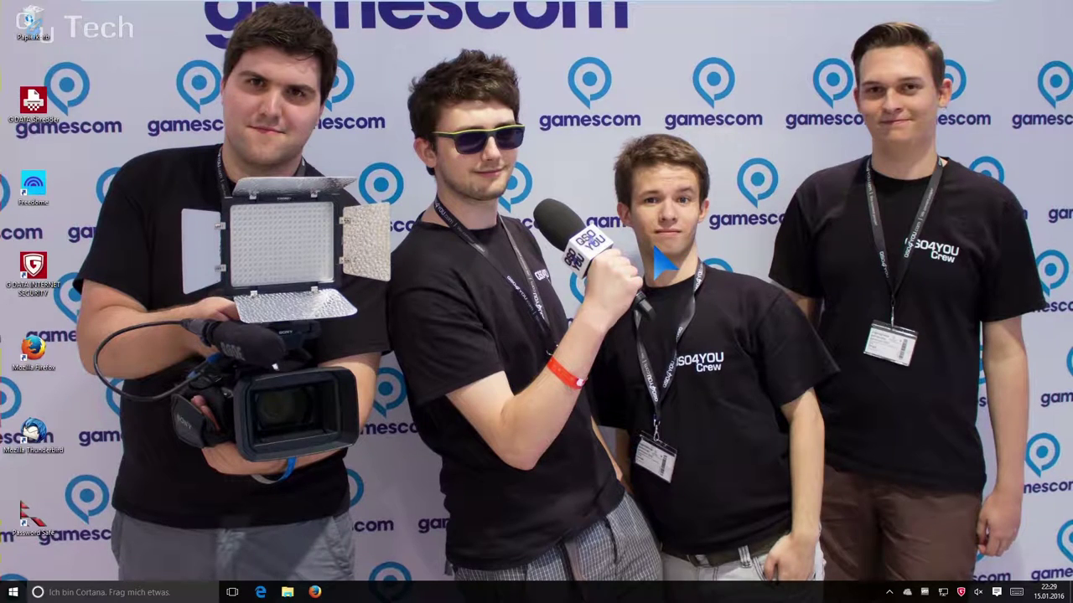
# Step: Bring up the Run dialog, clear its previous command and move the dialog towards the middle of the desktop
pyautogui.press('super+r')
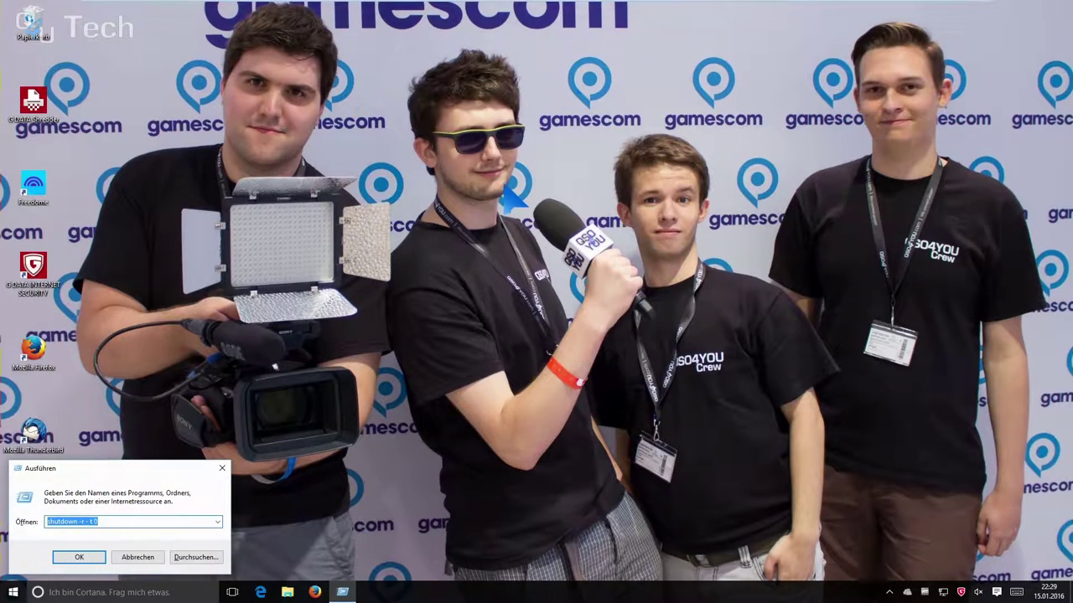
pyautogui.press('Escape')
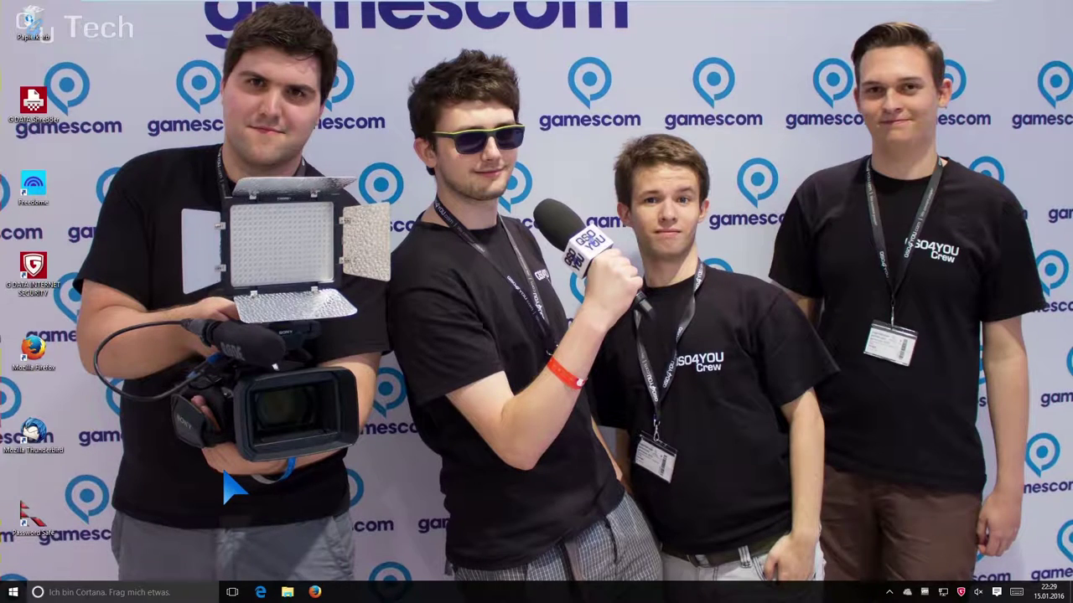
pyautogui.press('super+r')
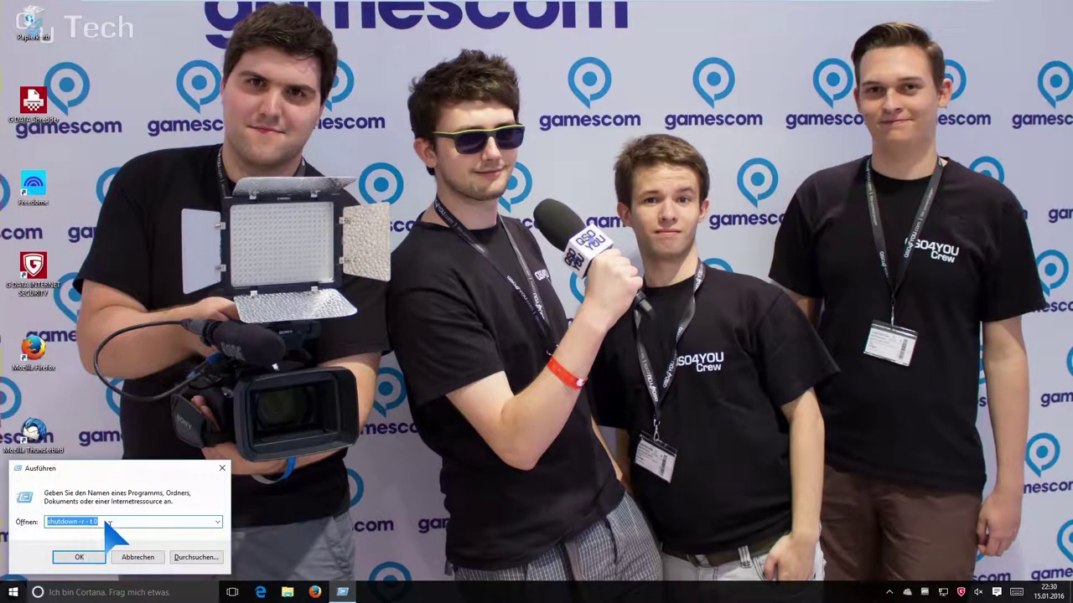
pyautogui.press('BackSpace')
pyautogui.moveTo(138, 470); pyautogui.dragTo(403, 288)
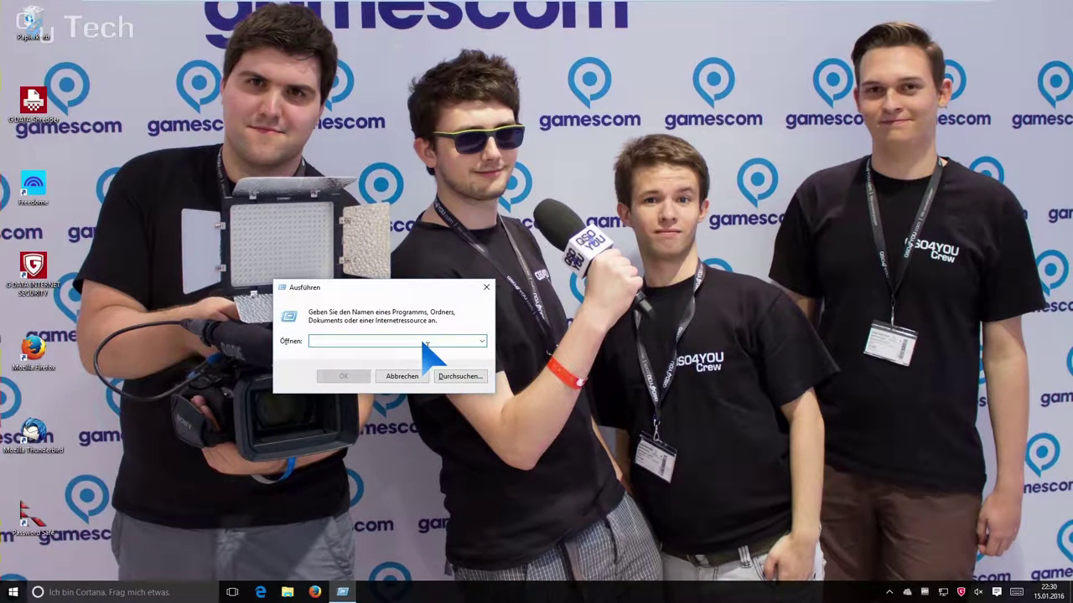
# Step: Reset OneDrive by running %localappdata%\Microsoft\OneDrive\OneDrive.exe /reset
pyautogui.write('%l')
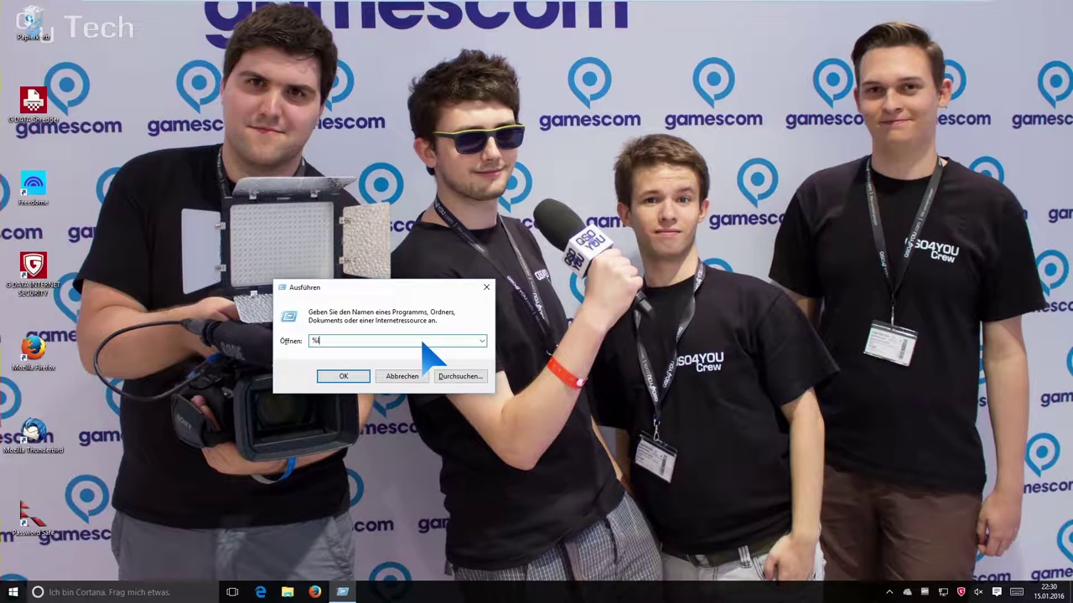
pyautogui.write('ocalappdata%\\')
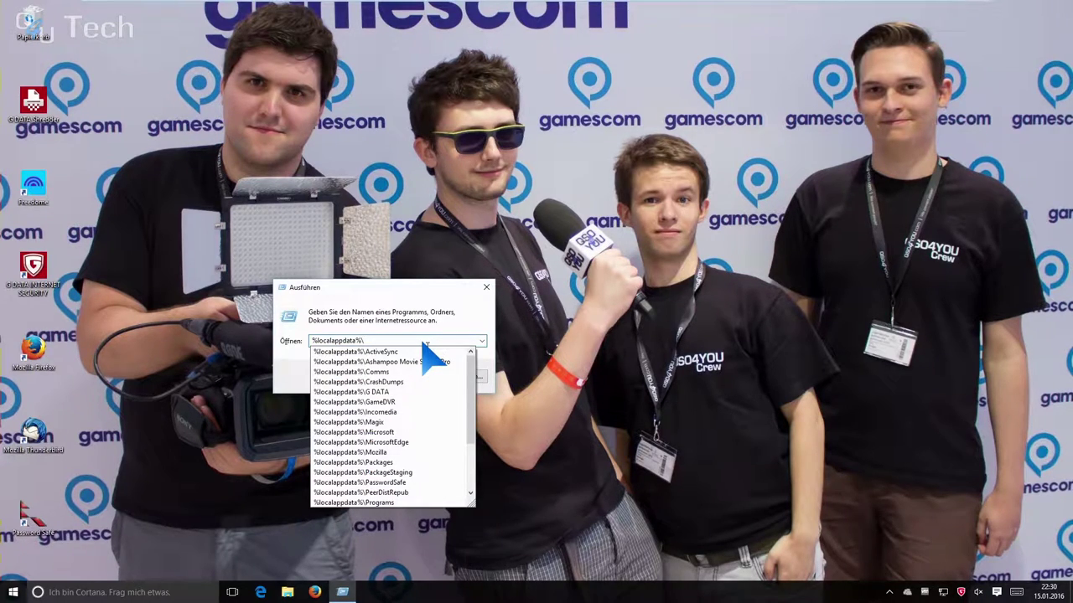
pyautogui.write('Microsoft')
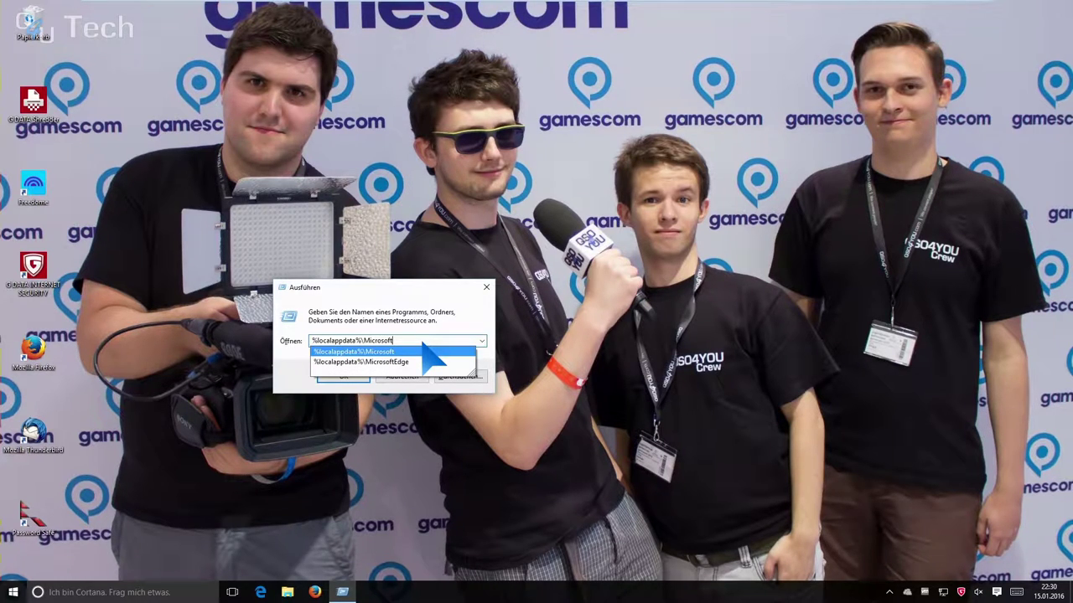
pyautogui.write('\\')
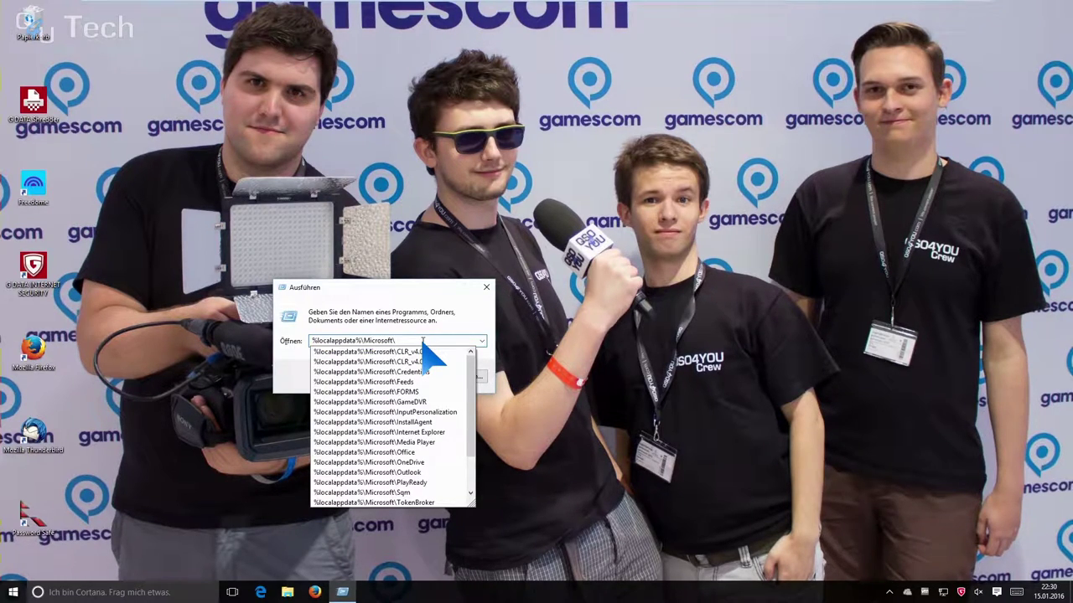
pyautogui.write('One')
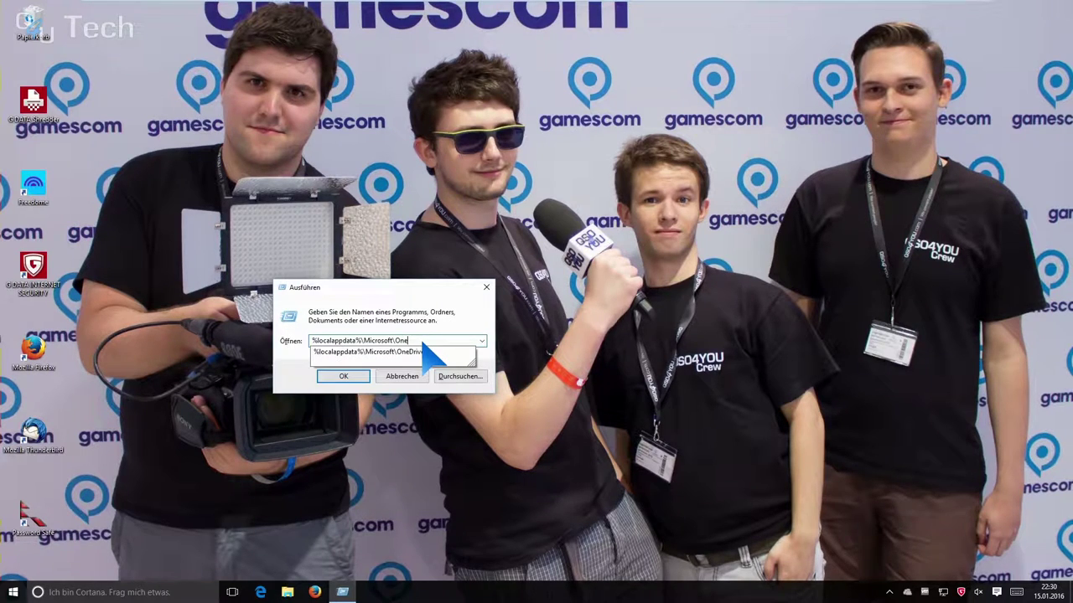
pyautogui.write('Drive\\')
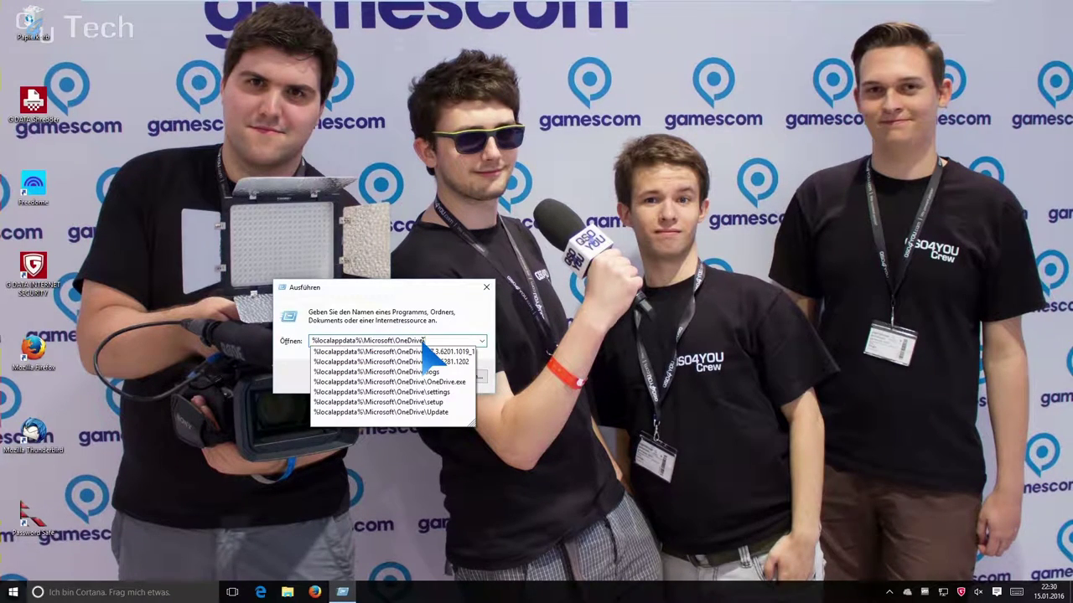
pyautogui.write('OneDrive.exe')
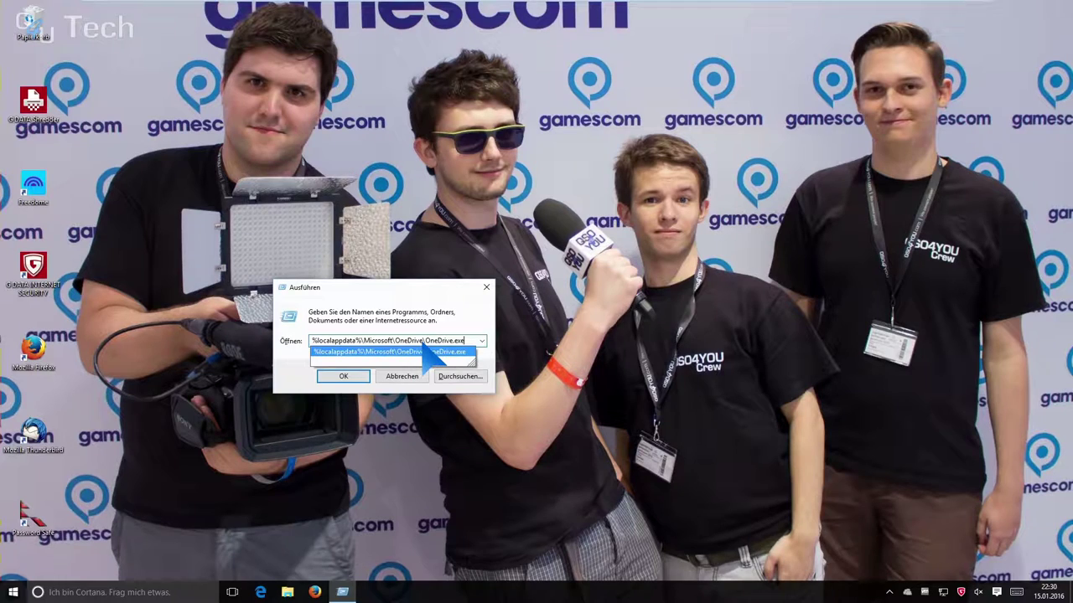
pyautogui.click(429, 352)
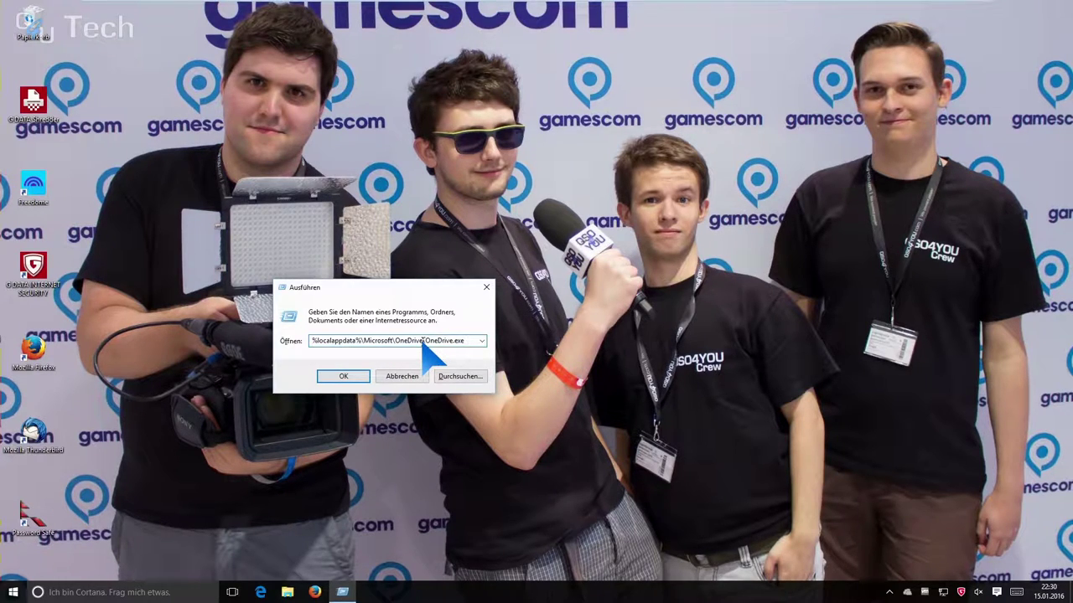
pyautogui.write('/reset')
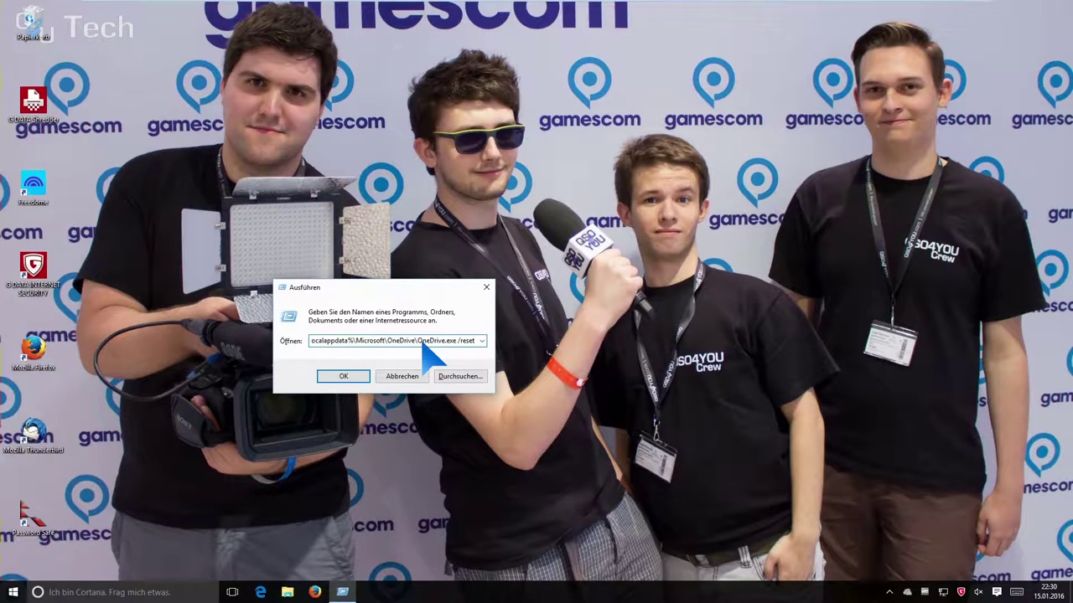
pyautogui.press('Return')
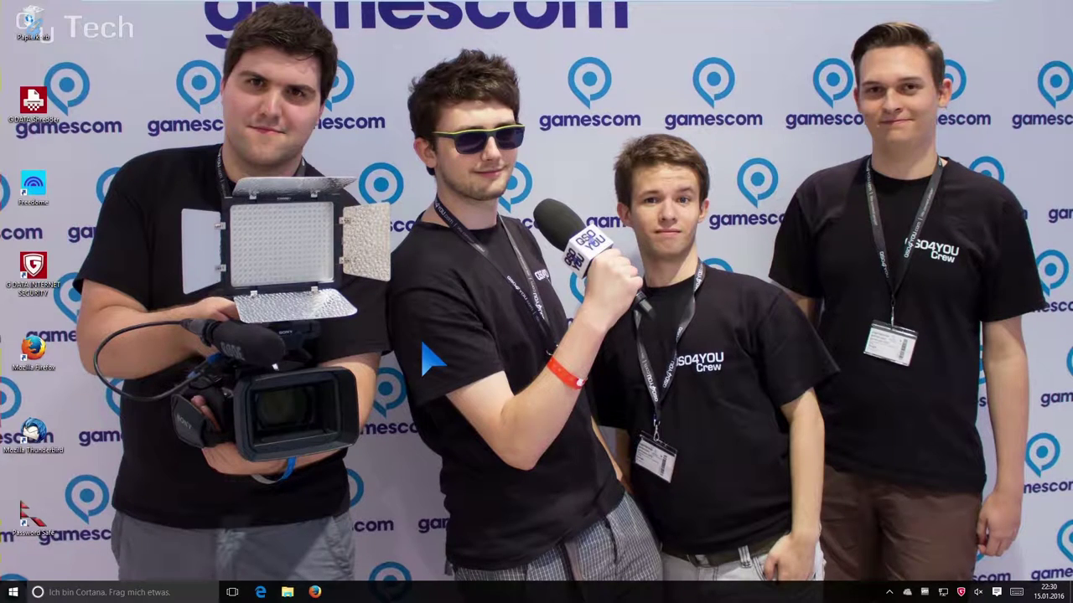
# Step: Try to start OneDrive again by searching for "onedr" and opening the OneDrive folder, checking the notification icons for it
pyautogui.moveTo(907, 592); pyautogui.dragTo(895, 570)
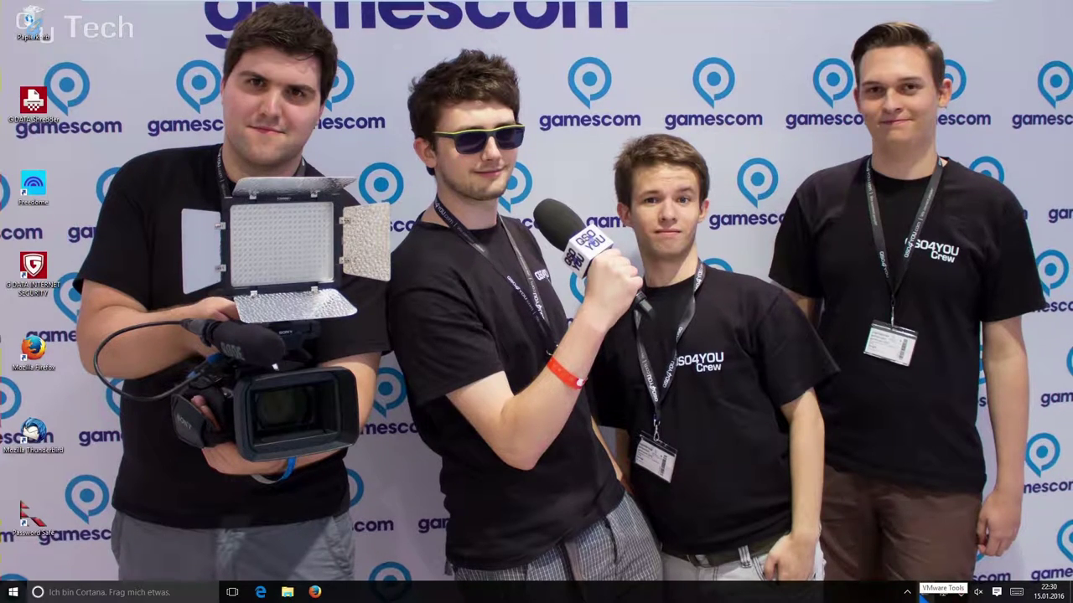
pyautogui.click(908, 592)
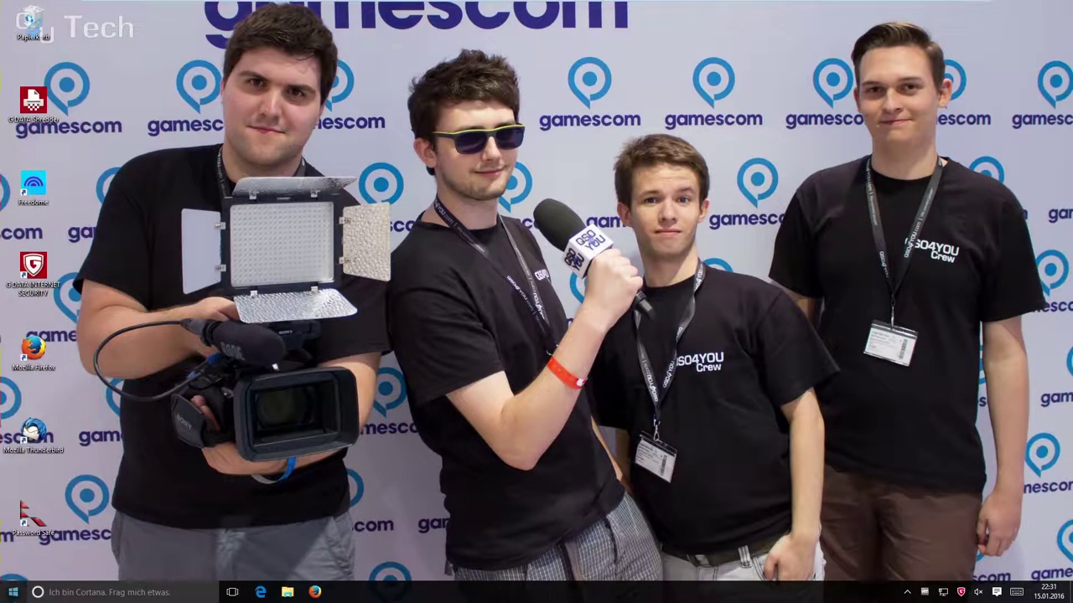
pyautogui.click(13, 592)
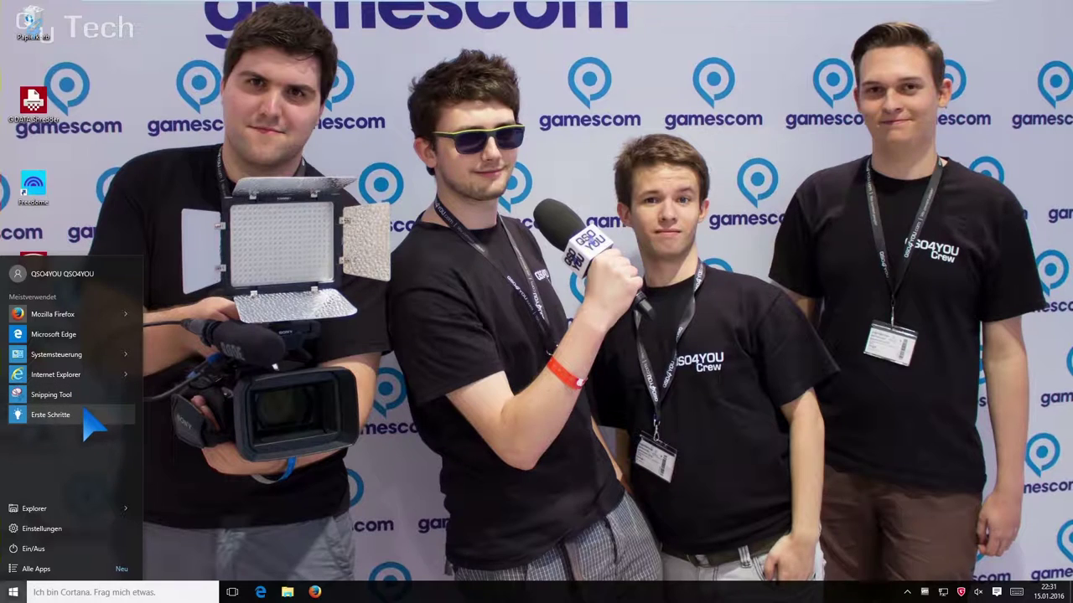
pyautogui.write('onedr')
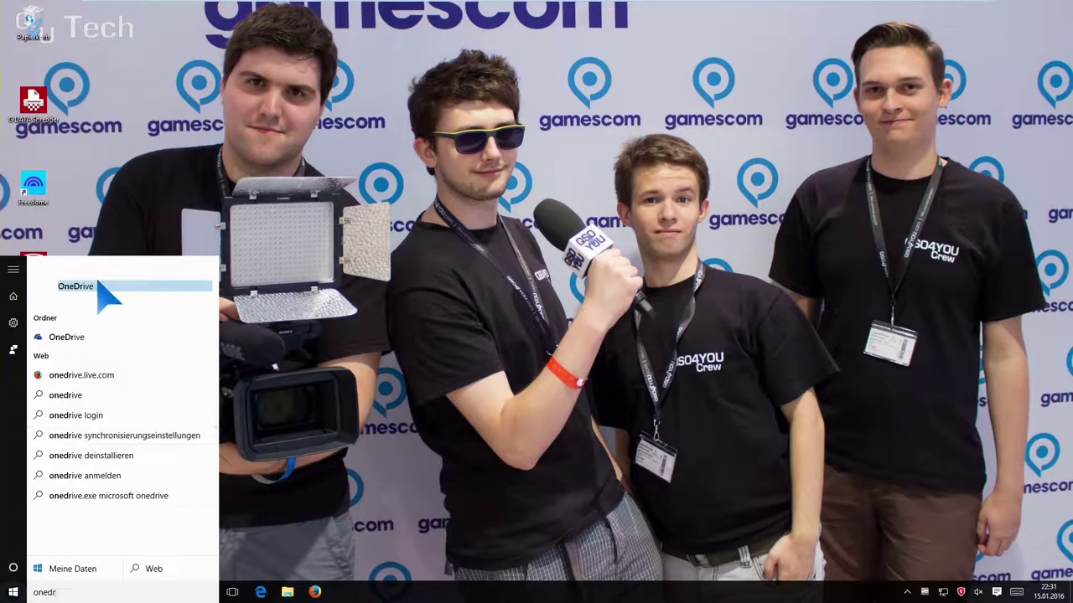
pyautogui.click(59, 339)
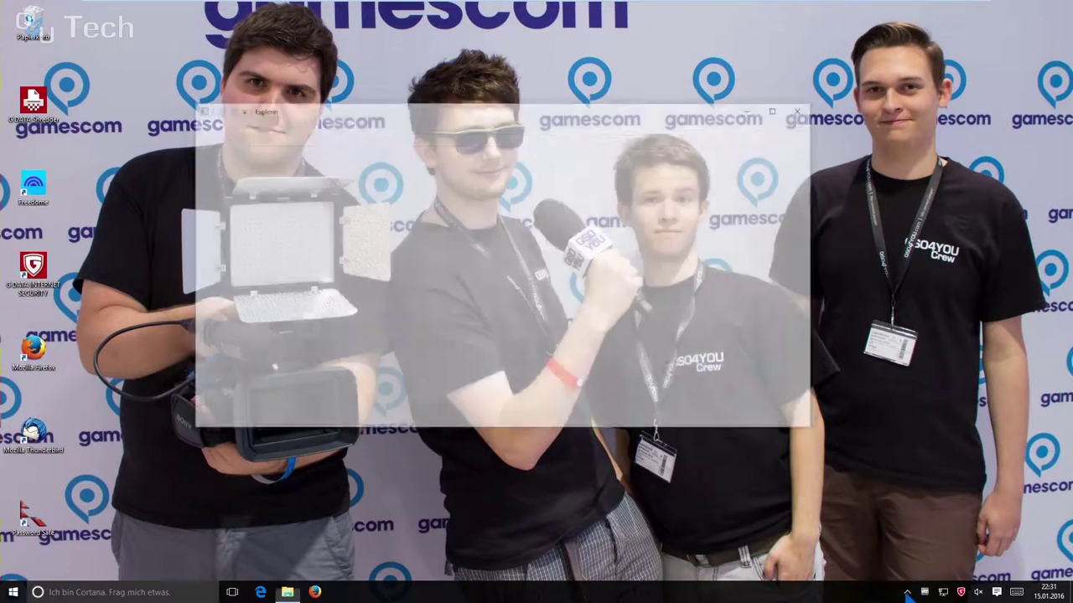
pyautogui.click(907, 592)
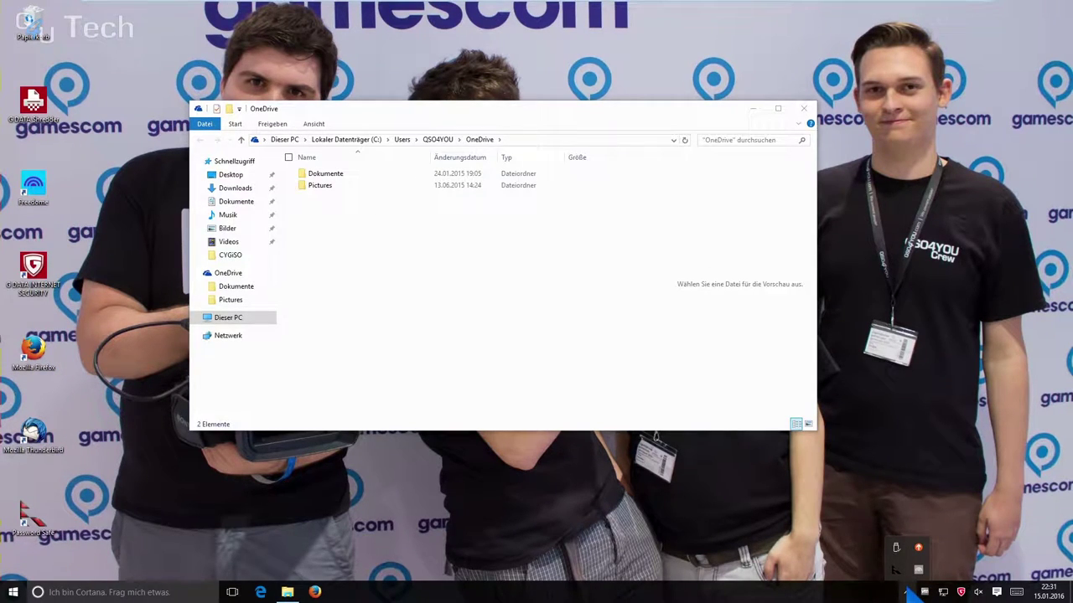
# Step: Search for "onedr", launch the OneDrive desktop app and close the OneDrive folder windows
pyautogui.click(15, 592)
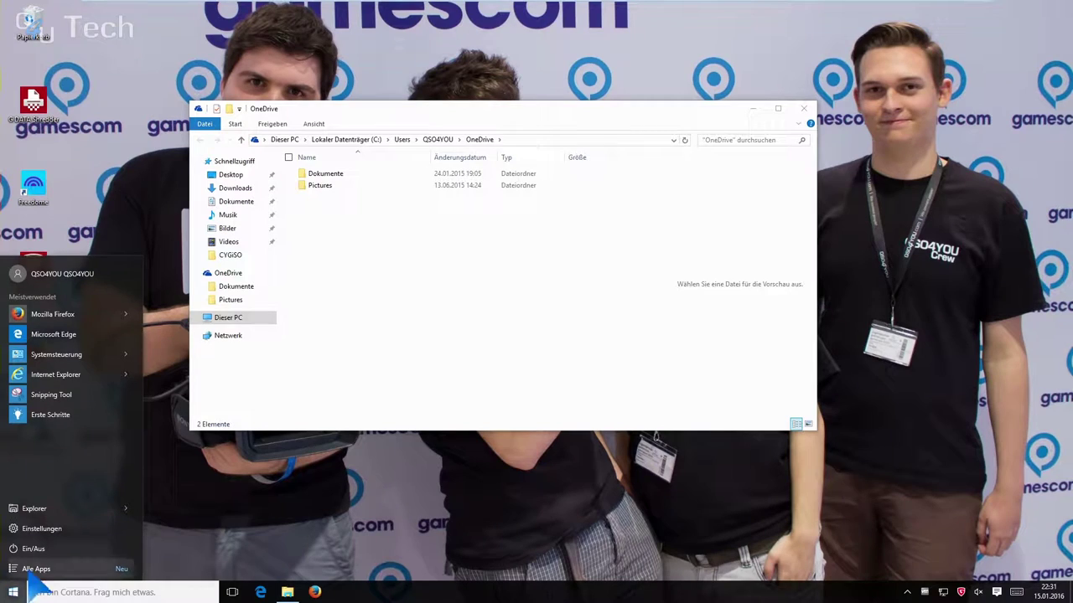
pyautogui.click(117, 591)
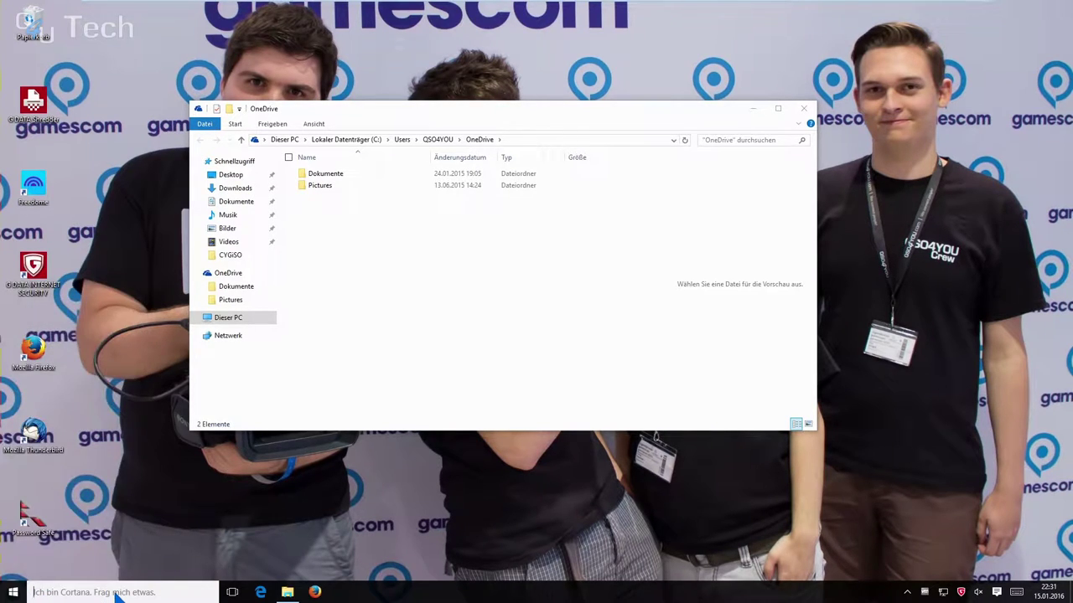
pyautogui.write('onedr')
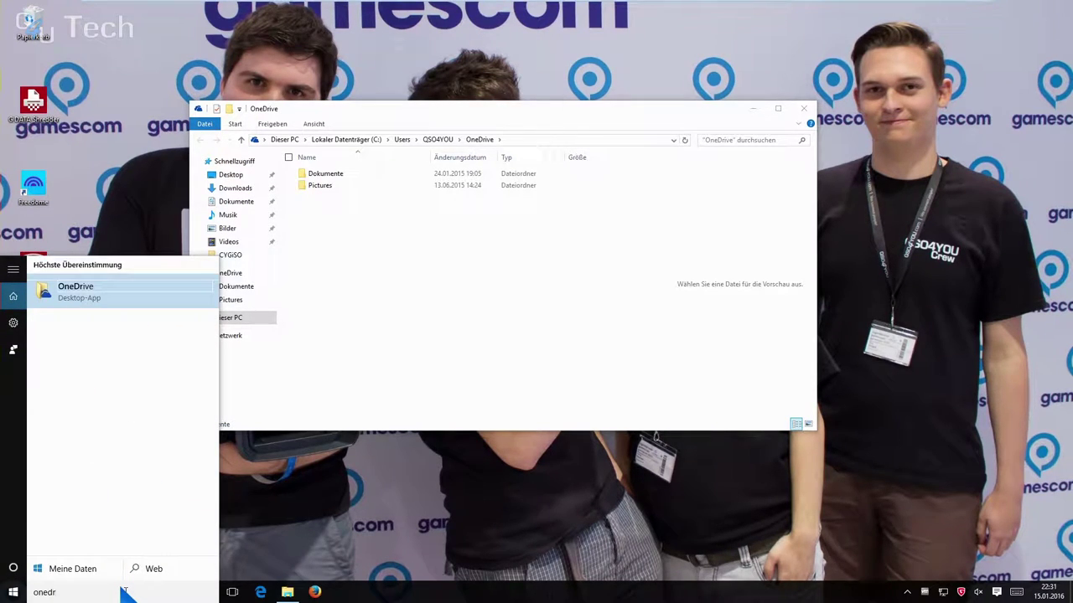
pyautogui.press('Return')
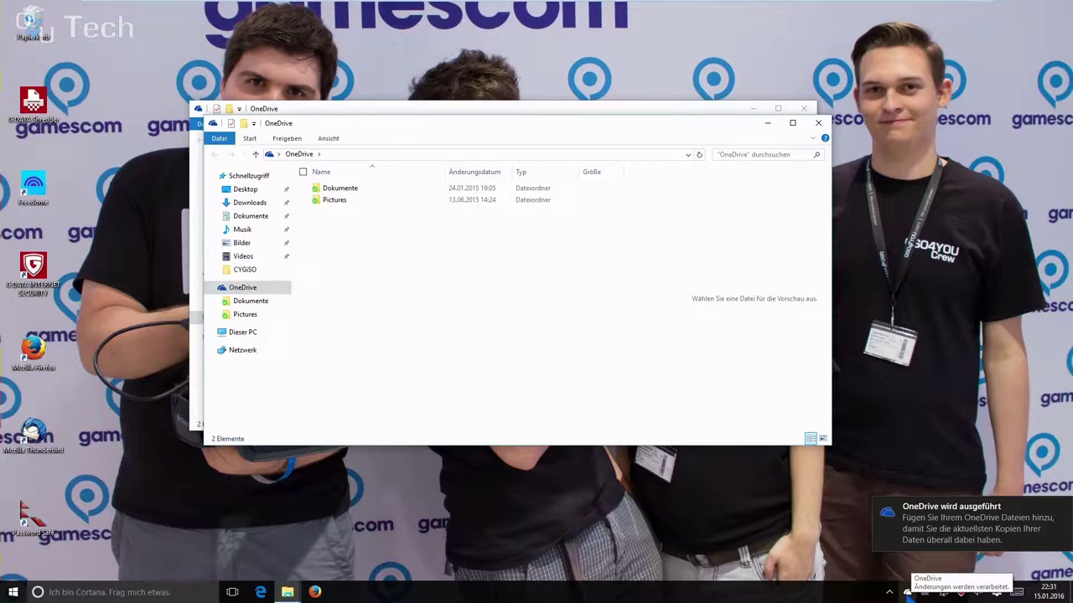
pyautogui.click(908, 590)
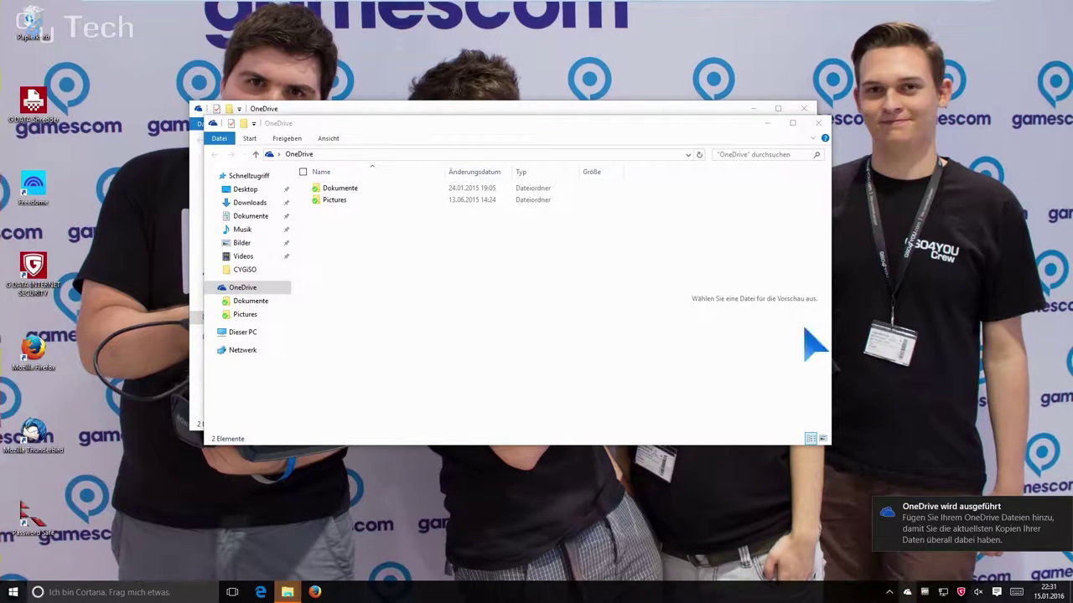
pyautogui.click(804, 109)
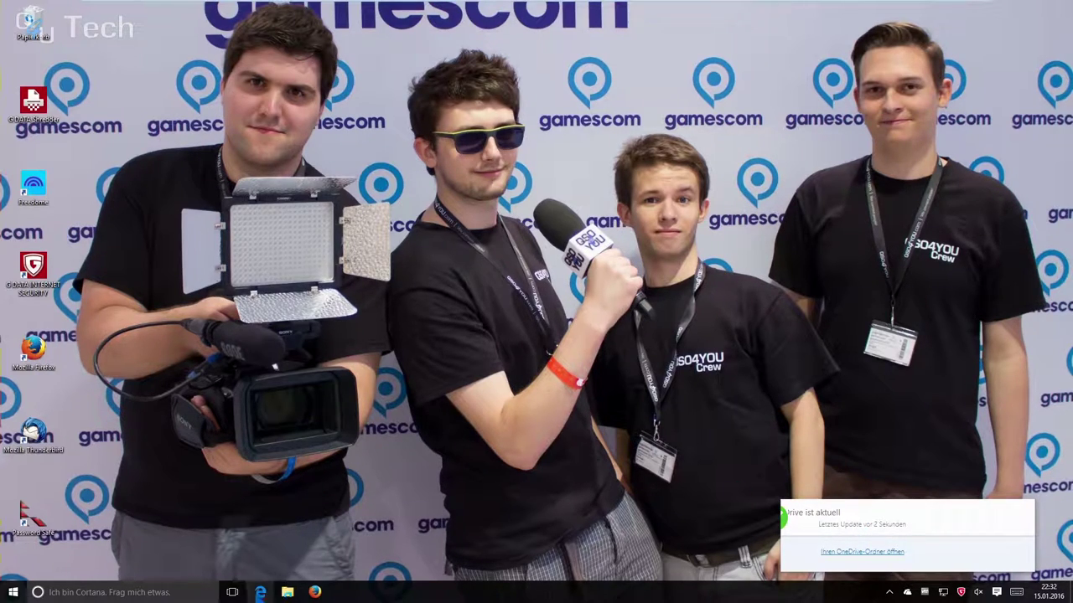
# Step: Open the Bilder folder in File Explorer and pick out the IMG_3386 picture
pyautogui.click(286, 592)
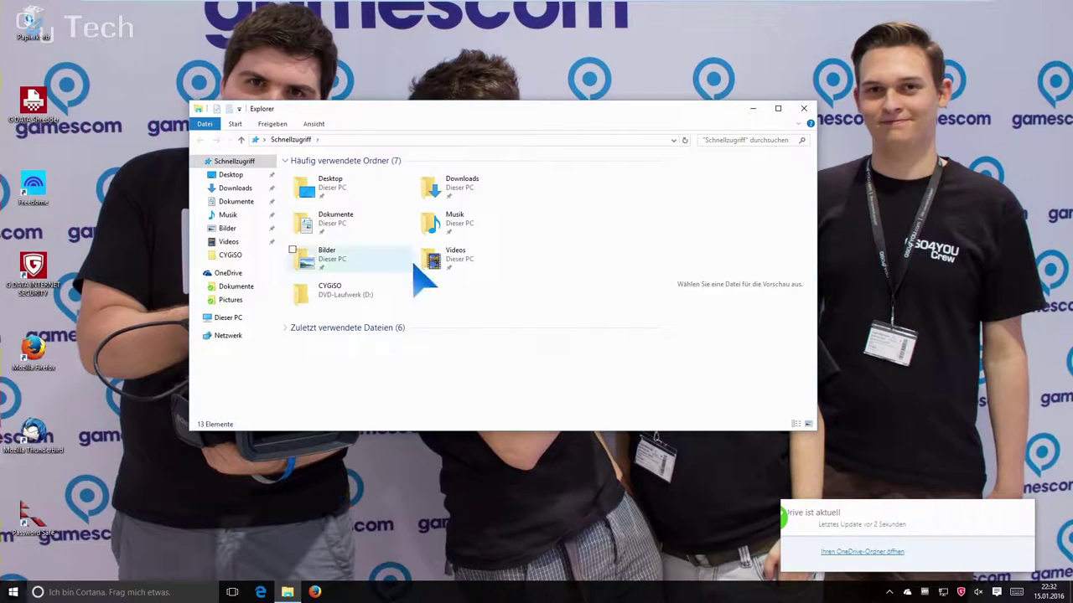
pyautogui.click(228, 229)
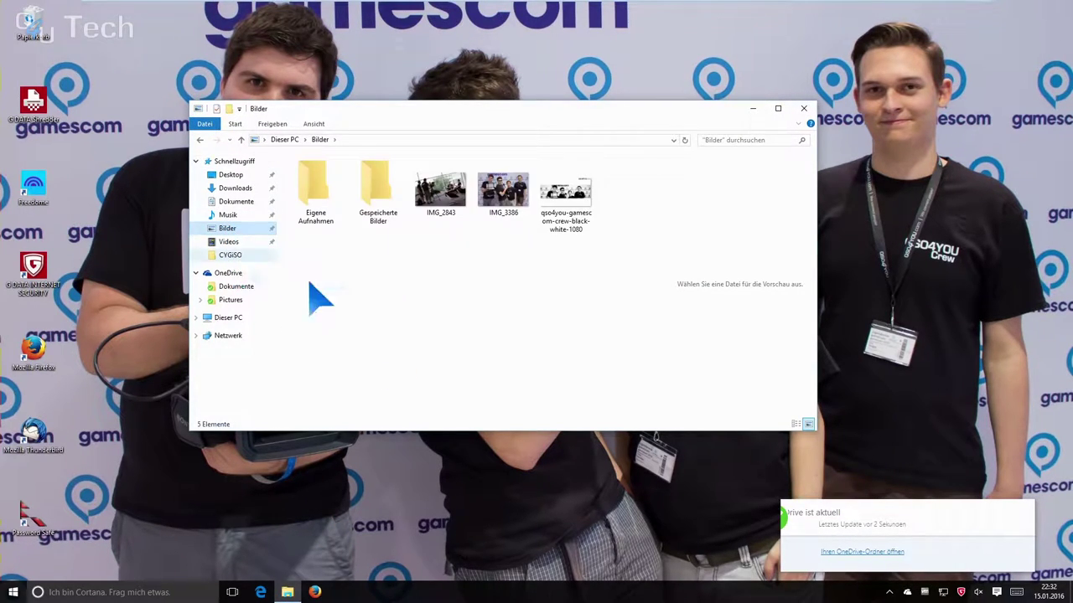
pyautogui.click(517, 204)
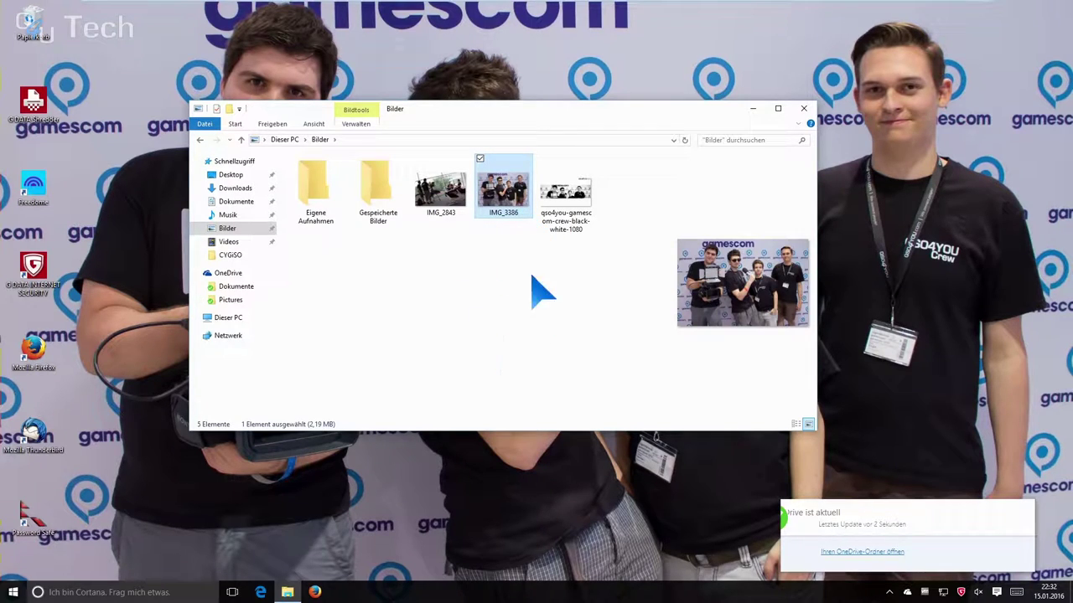
pyautogui.click(424, 140)
pyautogui.click(467, 318)
pyautogui.click(494, 214)
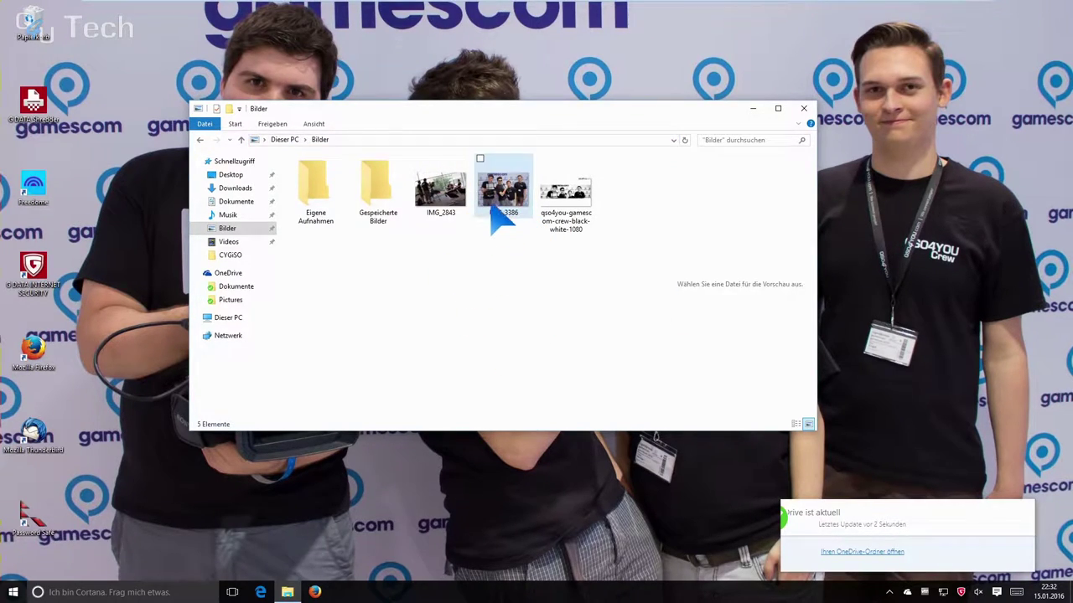
# Step: Examine the general file properties of the IMG_3386 picture, then close its properties dialog
pyautogui.rightClick(493, 202)
pyautogui.click(387, 494)
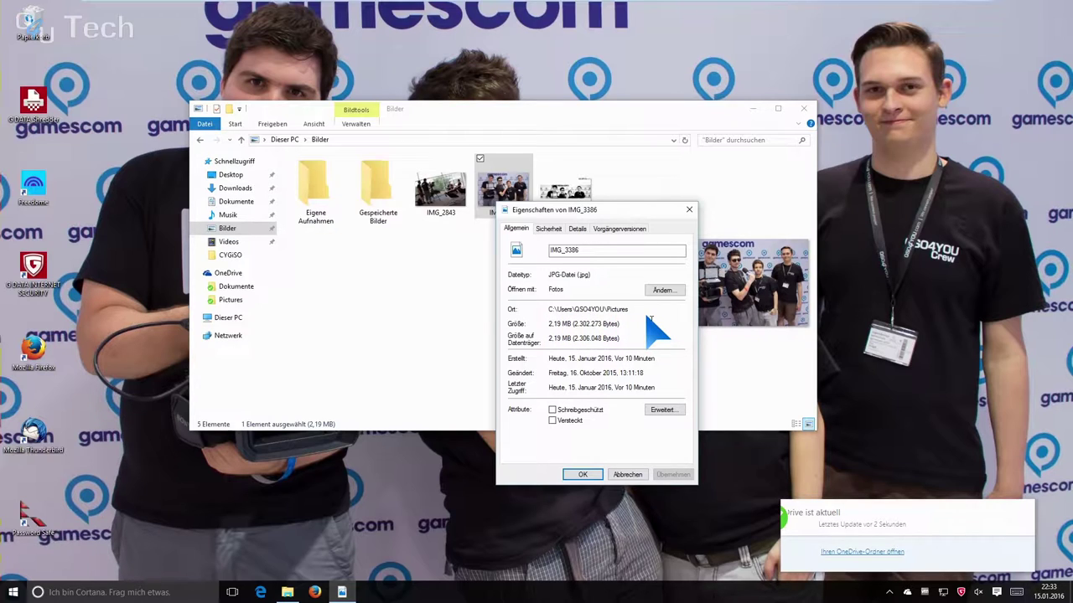
pyautogui.moveTo(591, 211); pyautogui.dragTo(490, 219)
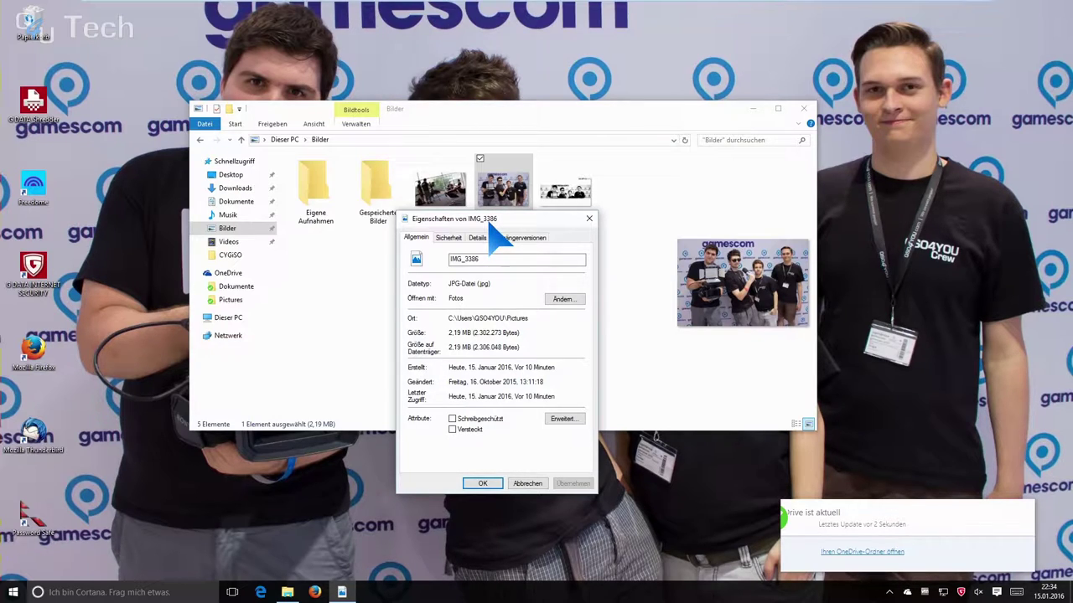
pyautogui.click(590, 219)
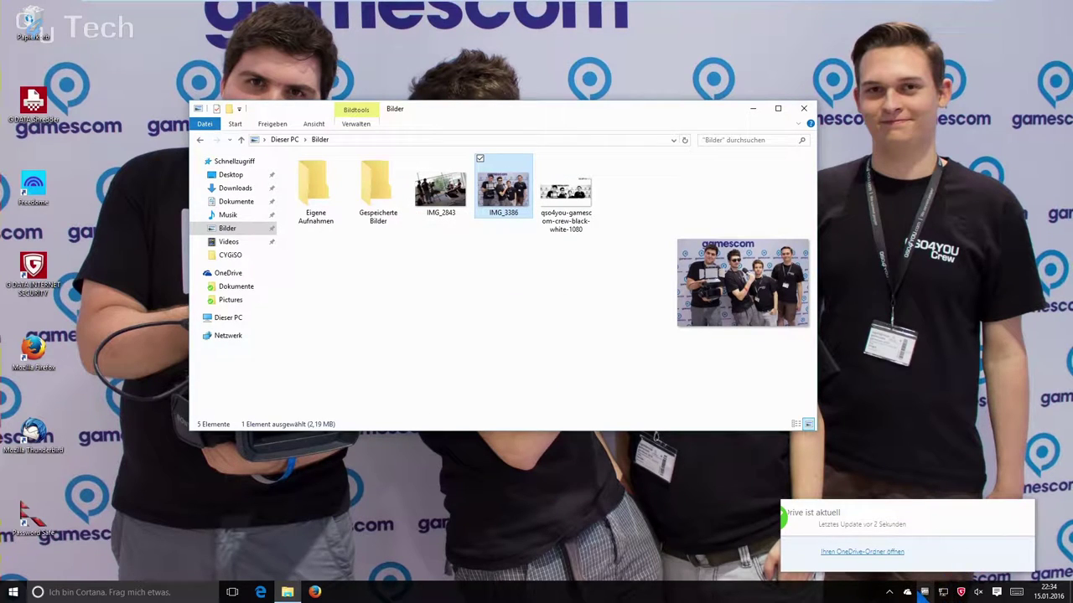
# Step: Open the OneDrive settings and bring up the selection of folders to synchronise with this PC
pyautogui.rightClick(917, 591)
pyautogui.click(951, 554)
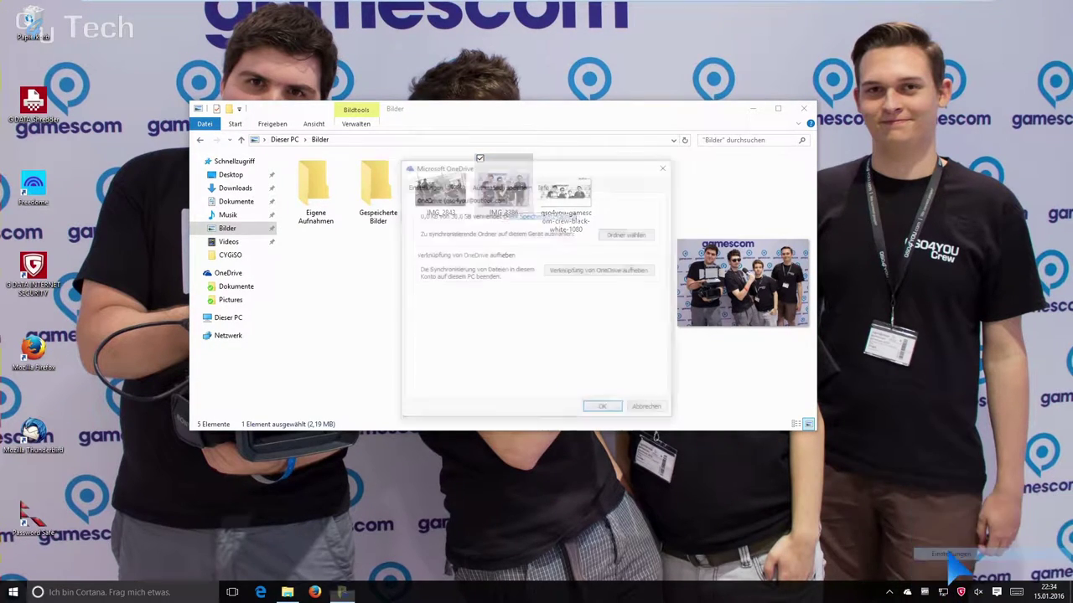
pyautogui.click(634, 239)
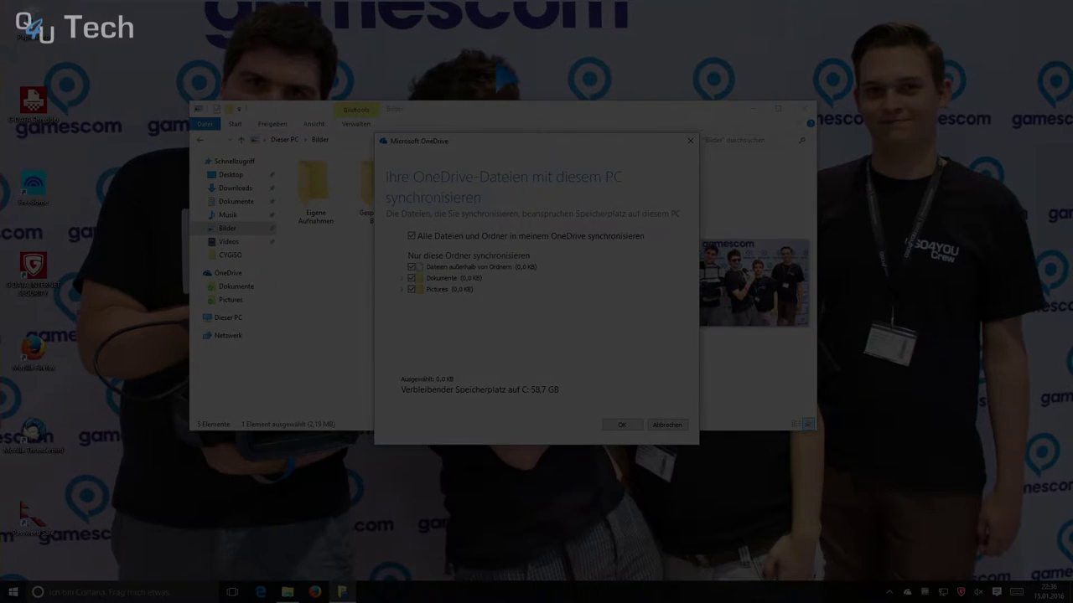
# Step: Exit the virtual machine's full-screen mode
pyautogui.moveTo(518, 8)
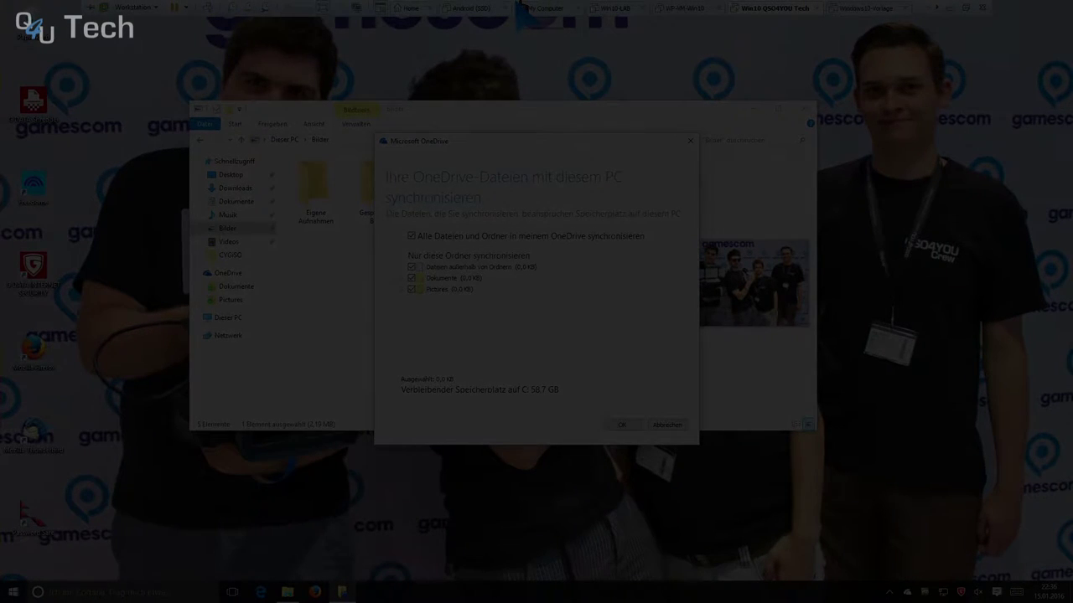
pyautogui.hotkey('ctrl', 'alt', 'Return')
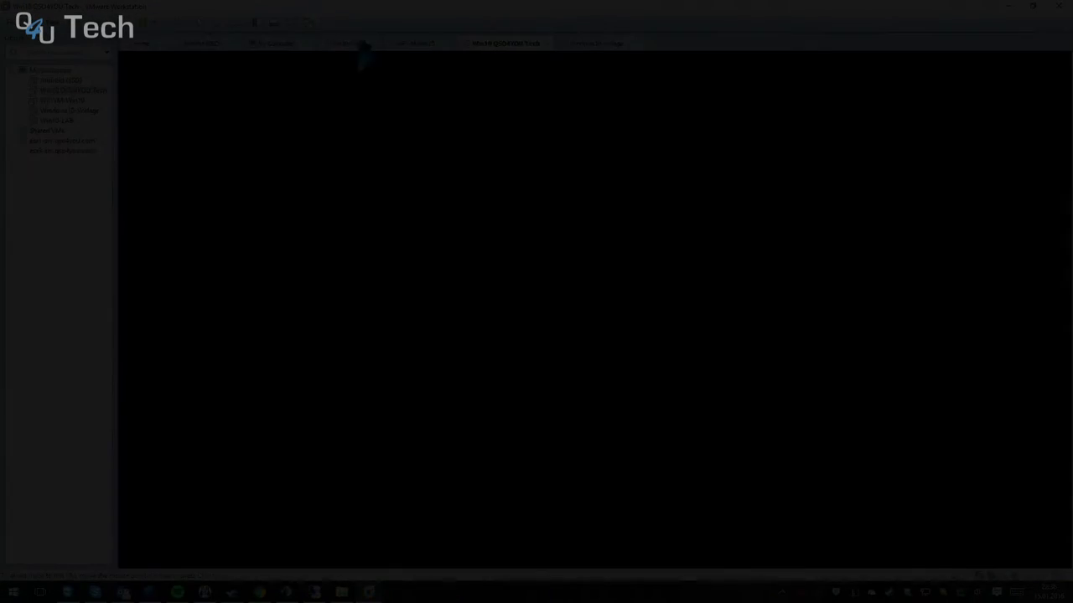